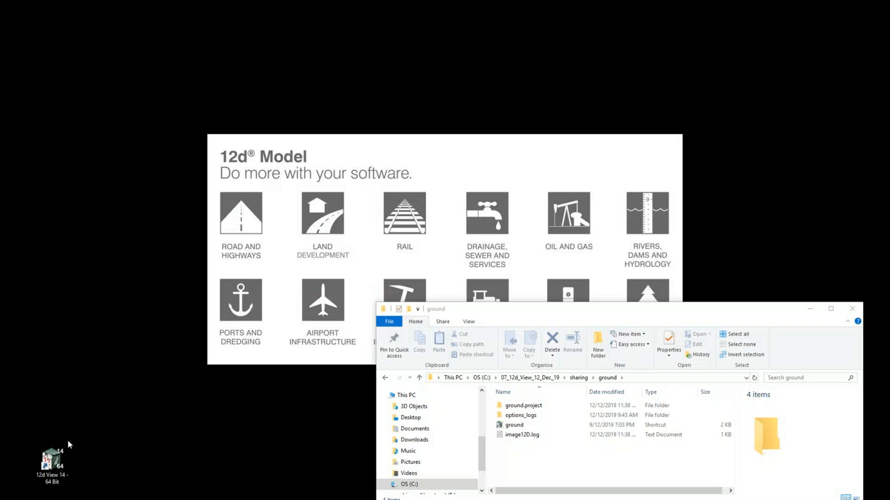
Step: Launch 12d View and open the recent project test from the Arboleda_Bldg-Arch - optimized folder, acknowledging the build expiry warning
drag(98, 332, 53, 378)
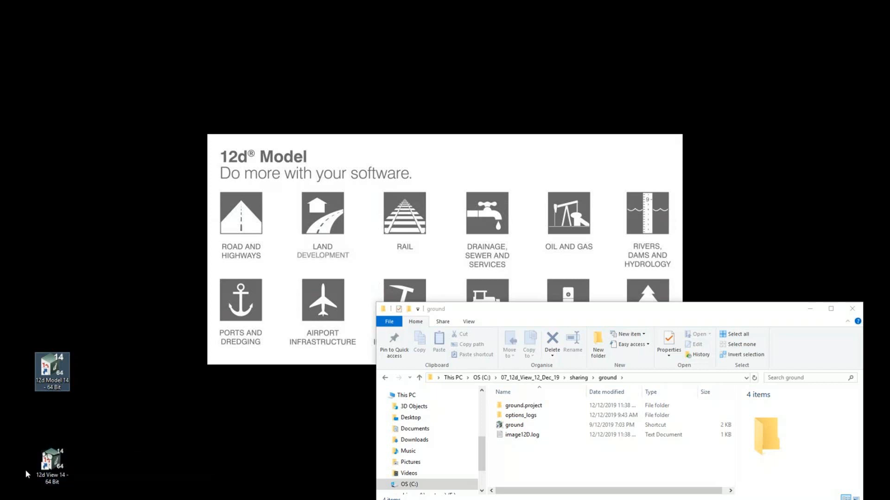
click(51, 467)
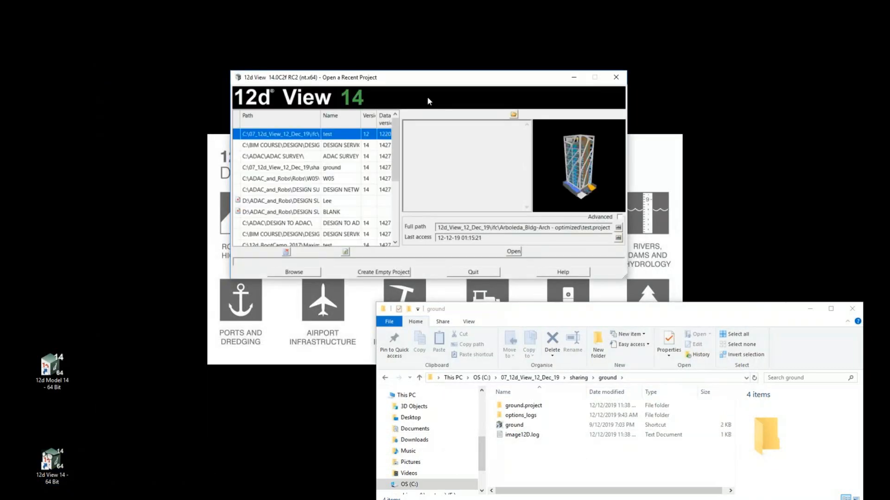
drag(332, 78, 228, 49)
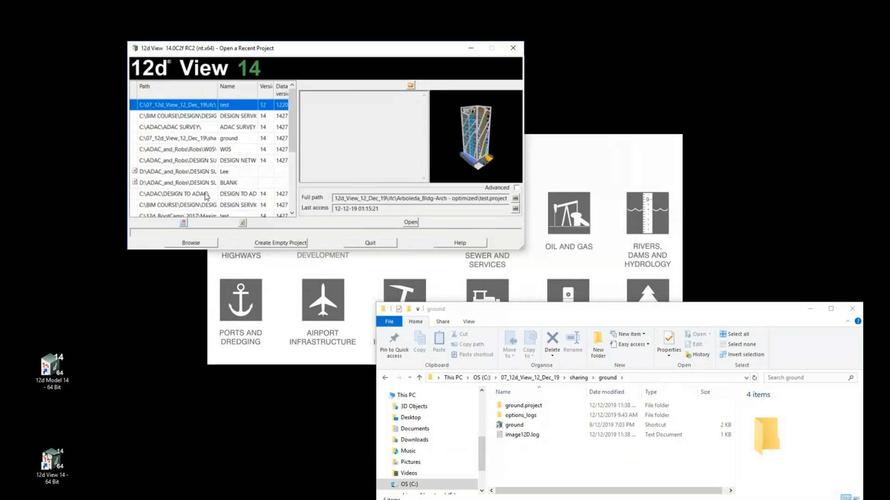
double_click(161, 106)
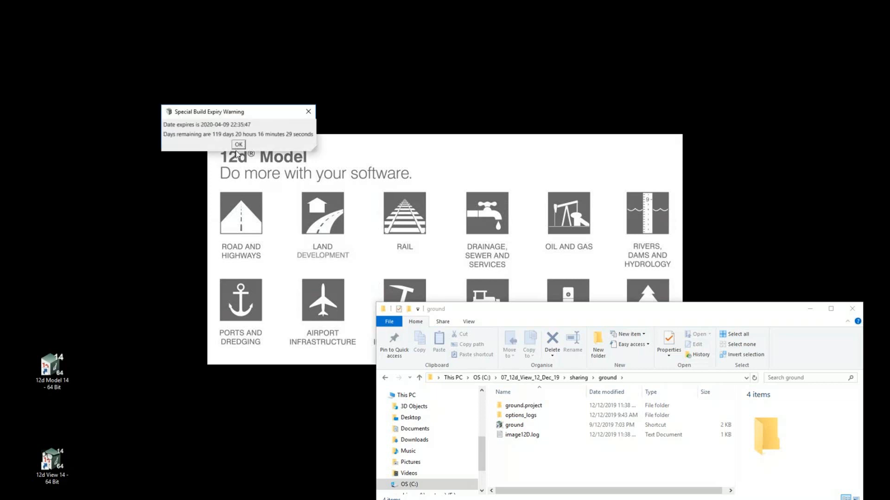
click(238, 145)
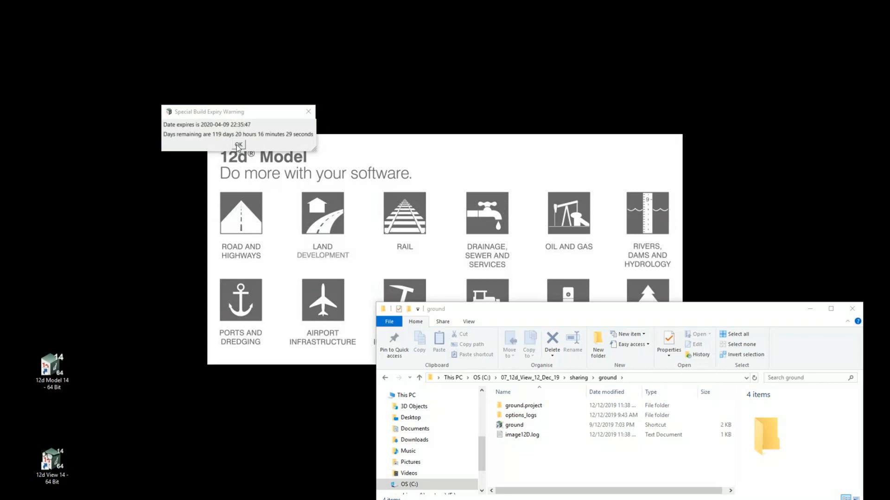
click(237, 145)
Step: Reposition and enlarge the program window, and move the Perspective OpenGL 4 view further up in the workspace
drag(0, 76, 278, 26)
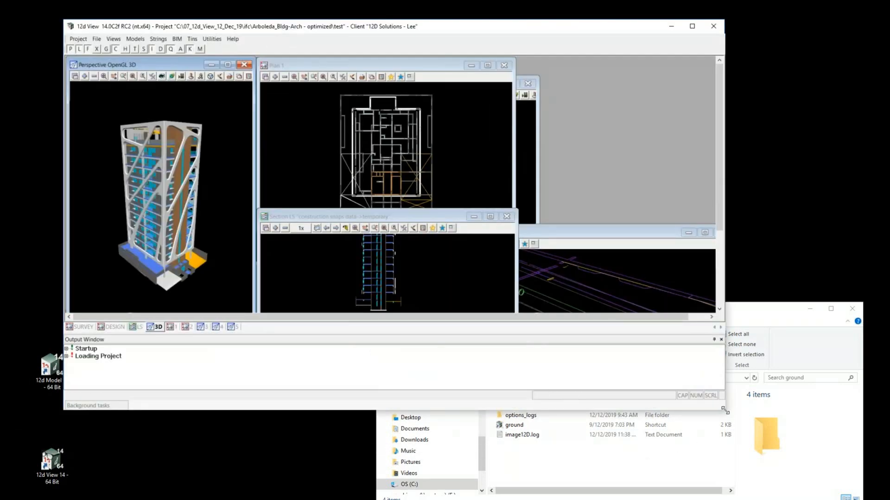
drag(724, 409, 795, 499)
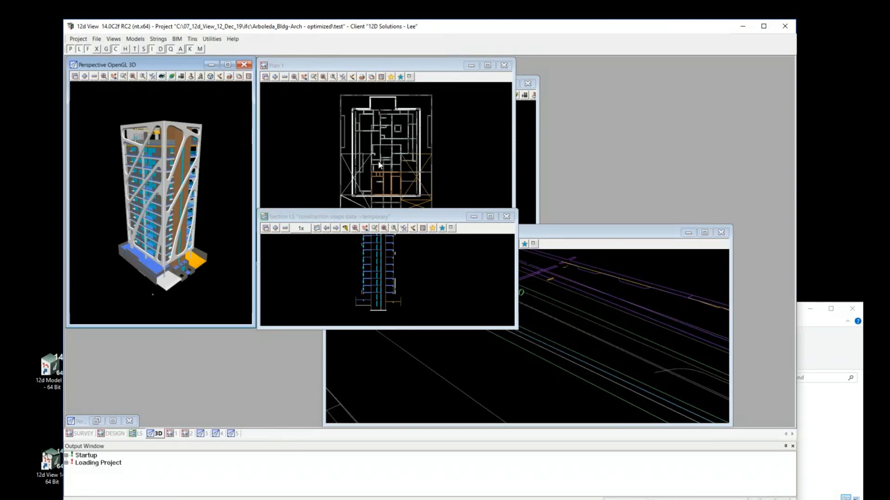
click(575, 234)
drag(575, 234, 595, 152)
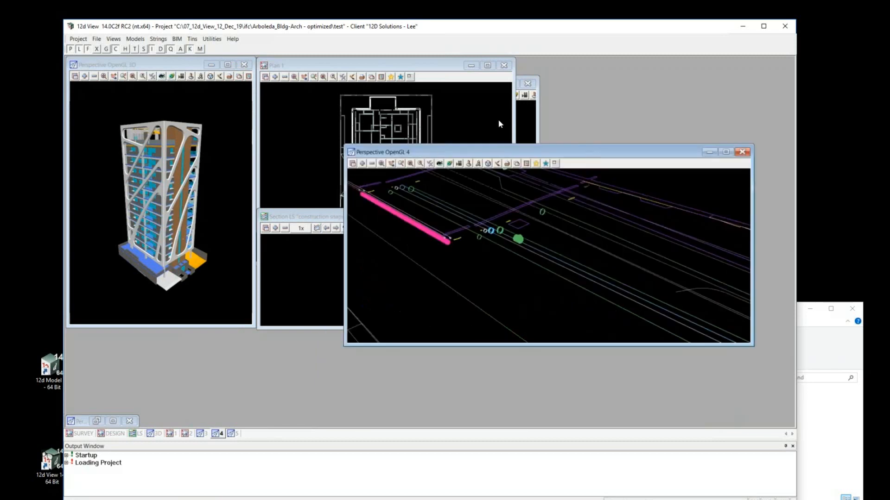
Step: Close the Perspective OpenGL 3 view and exit the test project
click(534, 119)
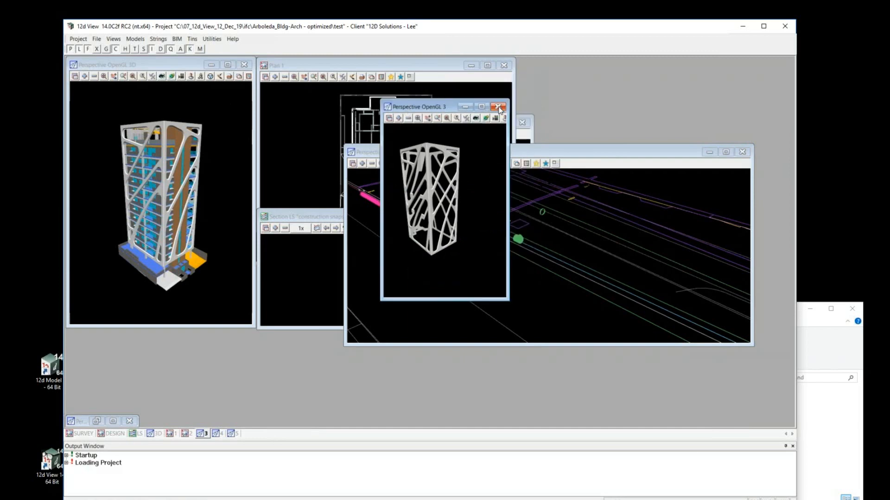
click(498, 106)
click(416, 284)
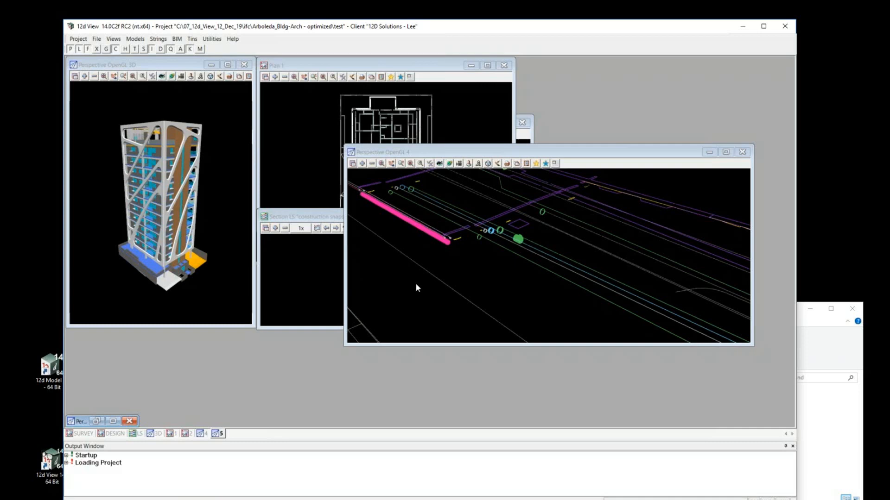
click(782, 30)
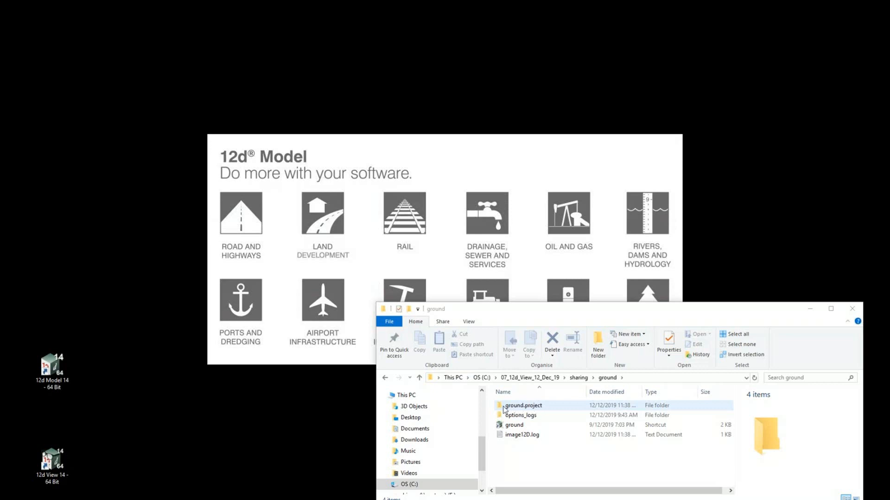
Step: Open the ground.project folder with the 12d View desktop shortcut and acknowledge the build expiry warning
drag(502, 408, 65, 483)
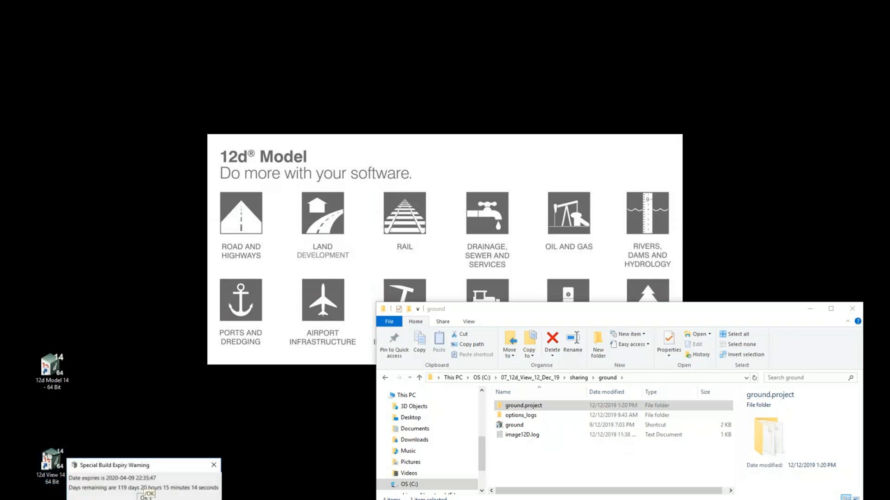
click(144, 497)
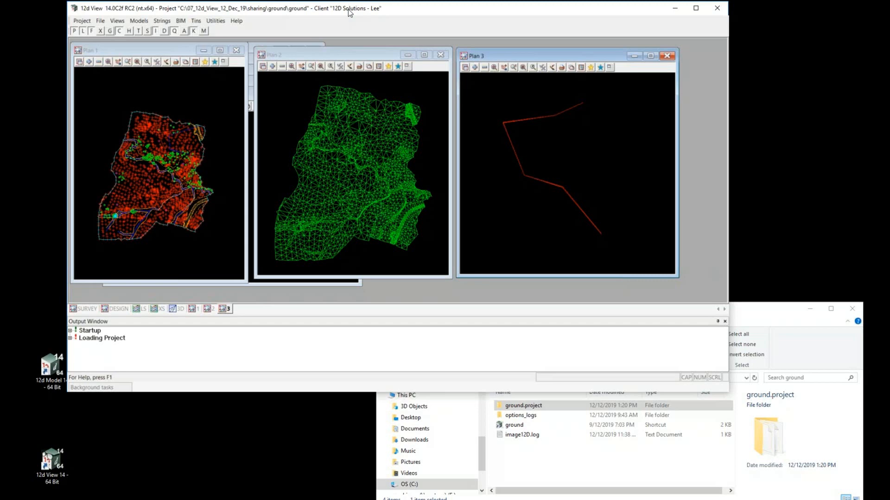
Step: Add the Shared in SEWER model to the Plan 1 view and inspect its lines up close
click(89, 61)
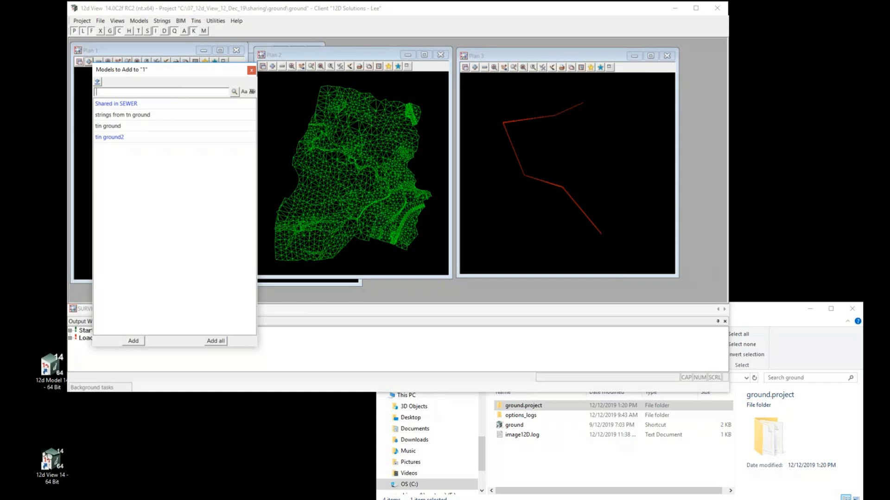
double_click(124, 106)
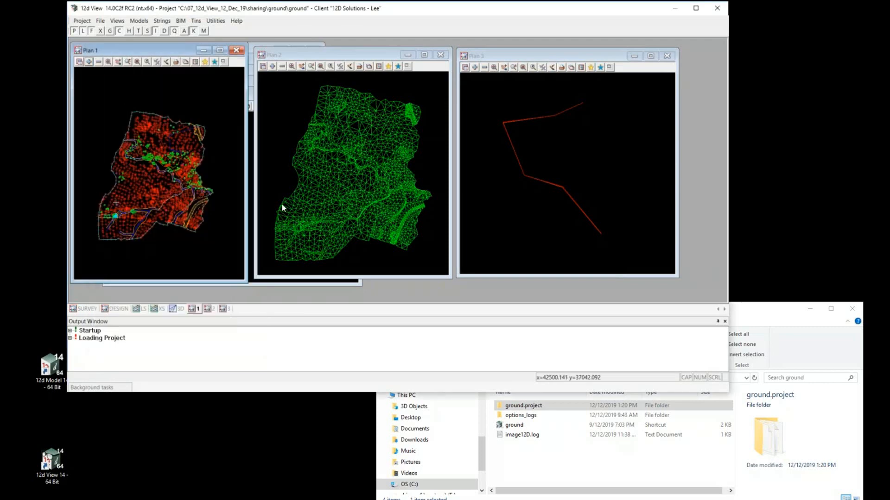
scroll(183, 199, up, 2)
scroll(183, 200, down, 1)
scroll(150, 113, up, 3)
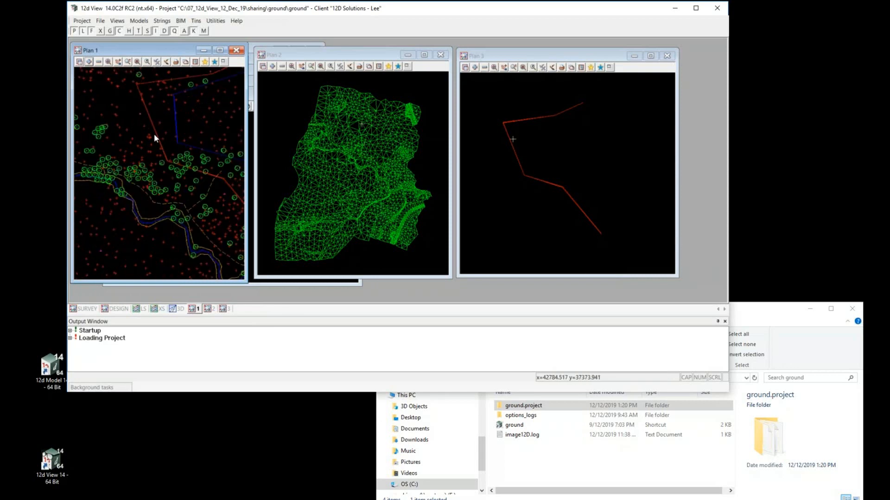
scroll(156, 134, down, 1)
scroll(156, 134, down, 5)
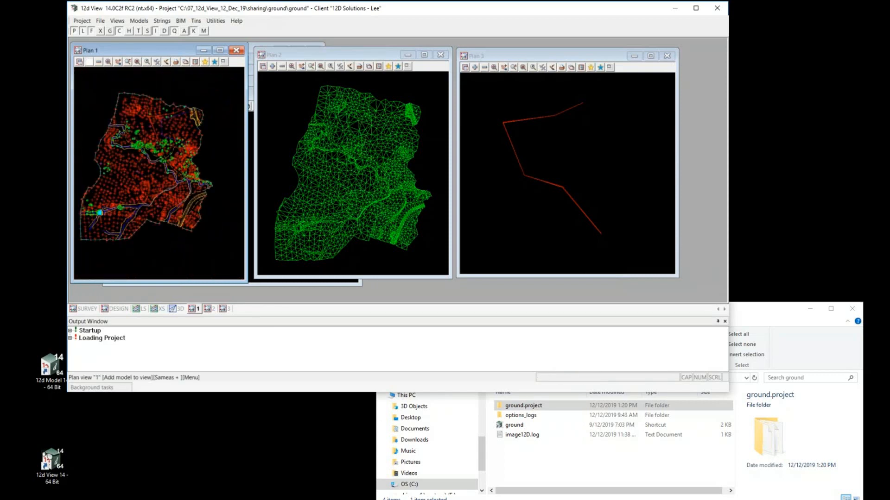
Step: Add the tin ground2 model to the Plan 1 view and review the list of models that can be removed from it
click(89, 61)
click(111, 123)
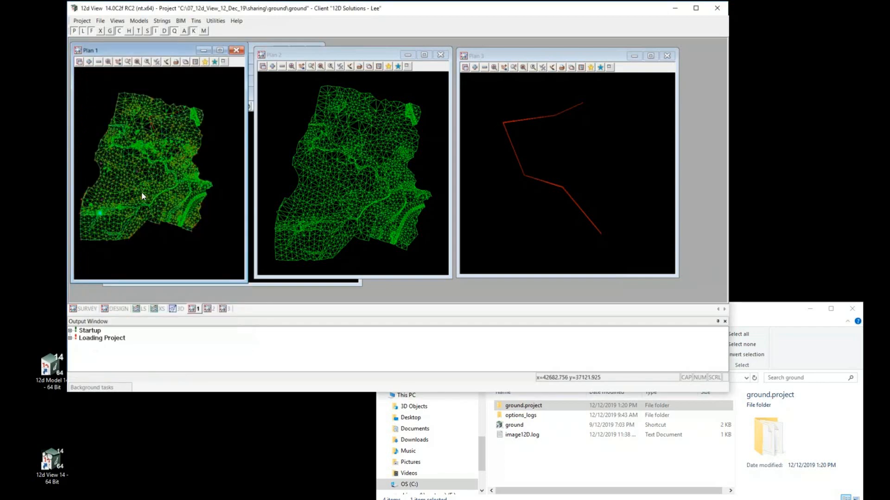
scroll(151, 192, up, 2)
scroll(151, 192, down, 2)
scroll(106, 186, up, 2)
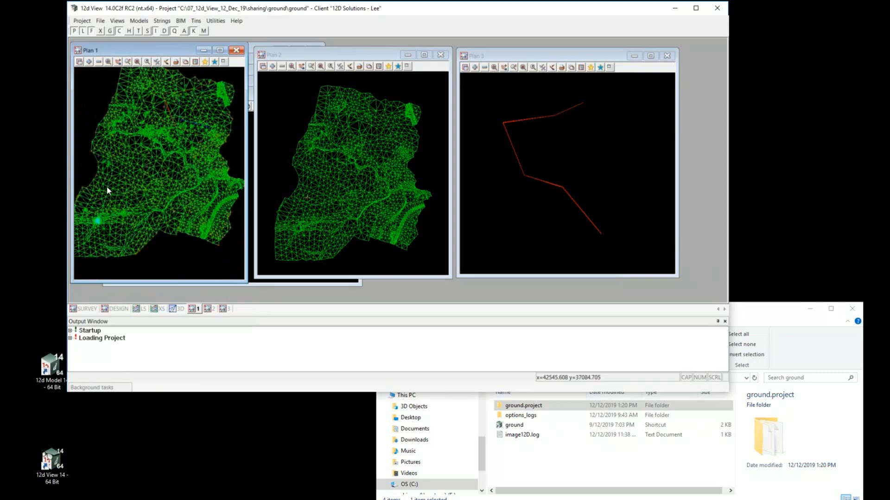
click(99, 61)
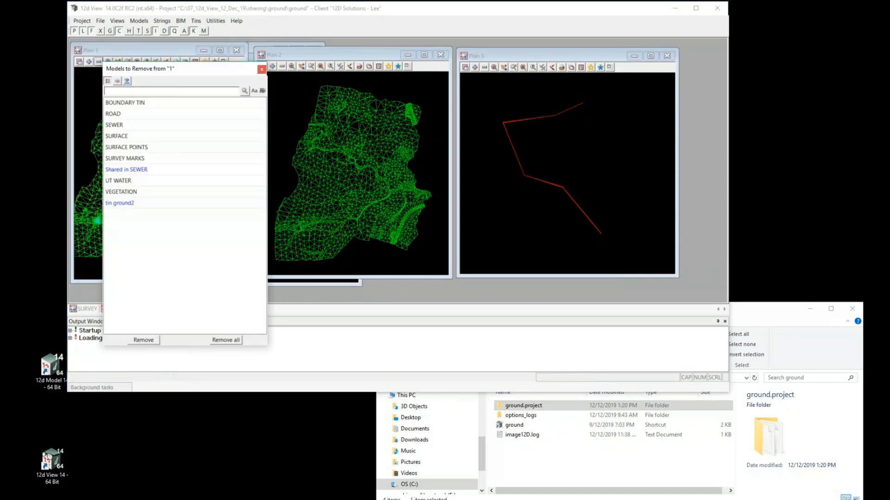
click(262, 70)
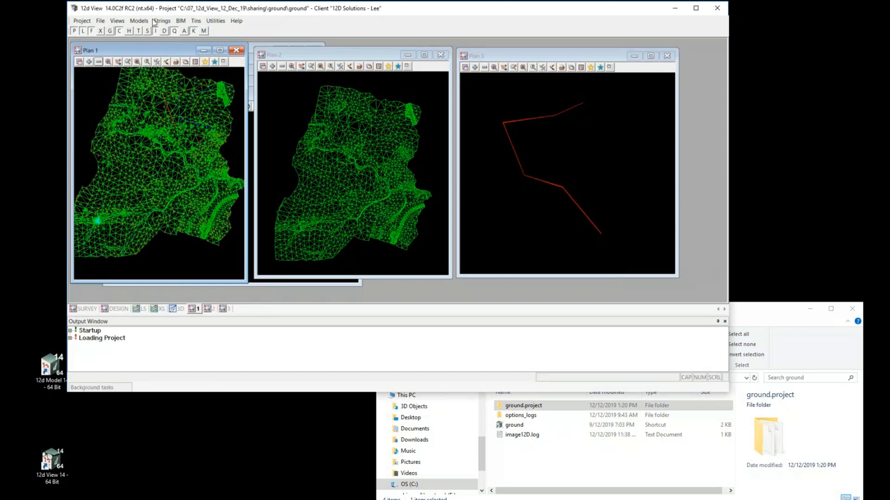
Step: Create an empty project from the project Open dialog and acknowledge the build expiry warning
click(79, 22)
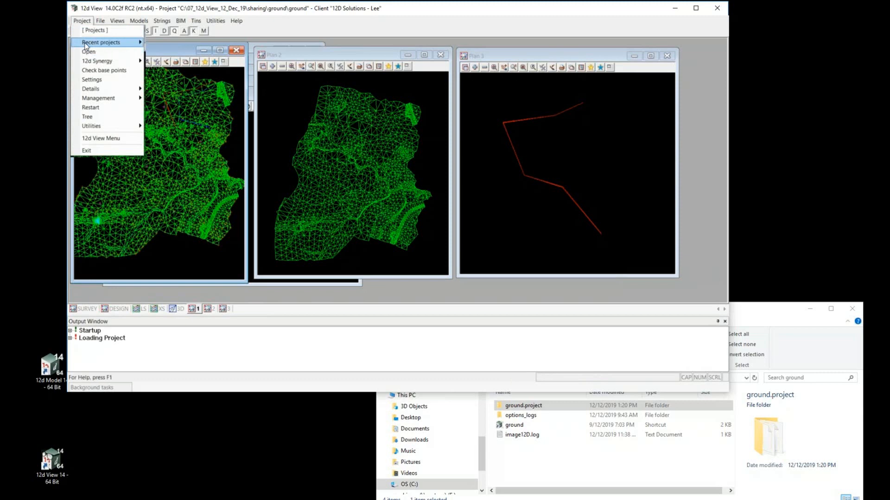
mouse_move(85, 45)
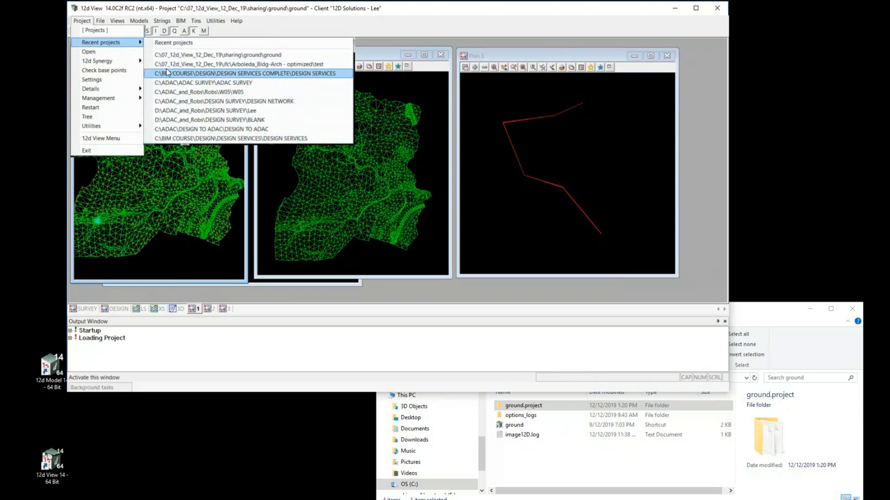
click(88, 51)
drag(199, 65, 216, 89)
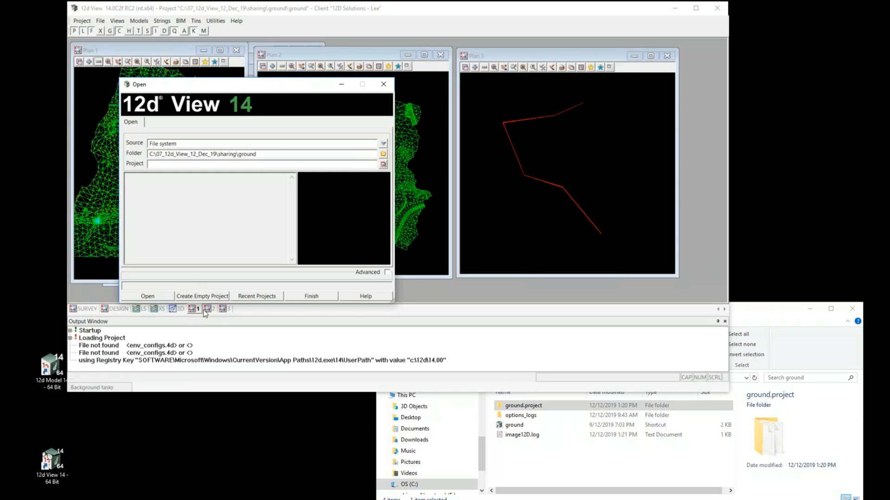
click(194, 296)
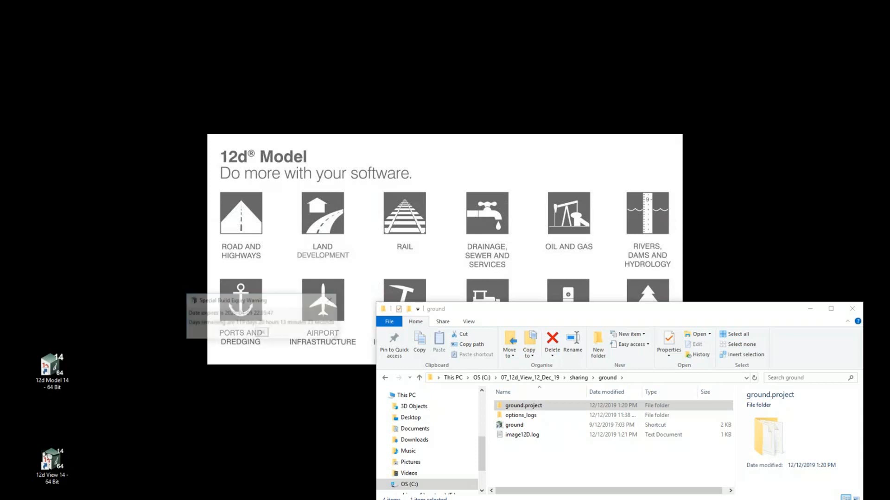
click(262, 333)
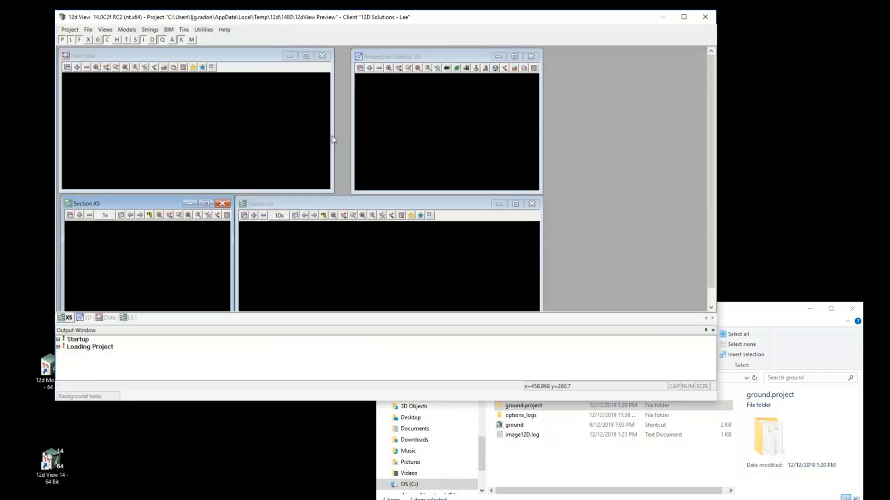
Step: Check the exaggeration options of the Section LS view and set the Output Window to Auto Hide
drag(713, 402, 715, 401)
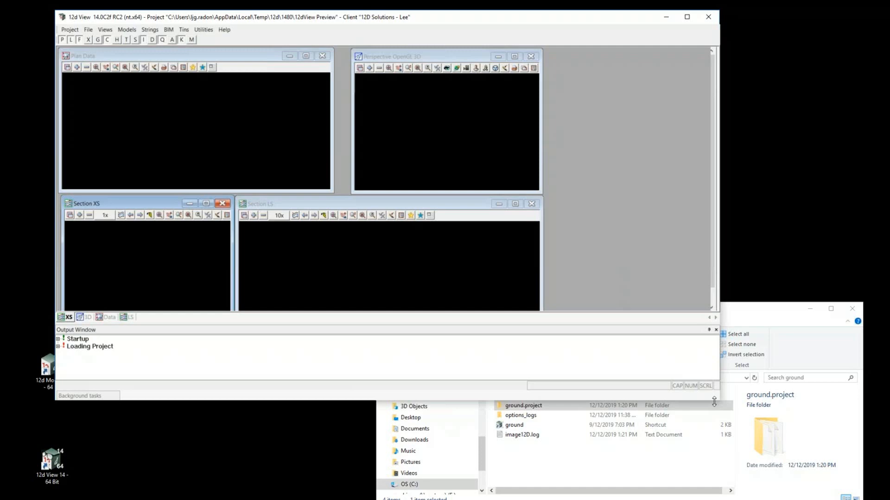
click(280, 216)
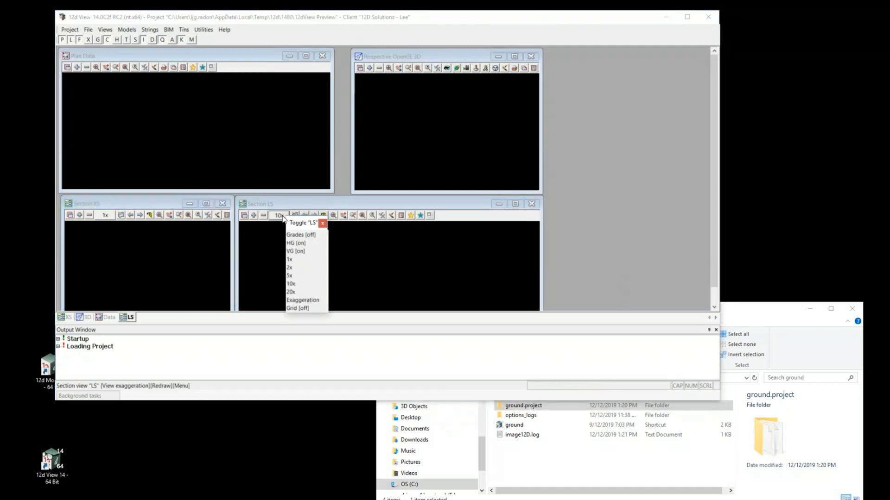
click(322, 223)
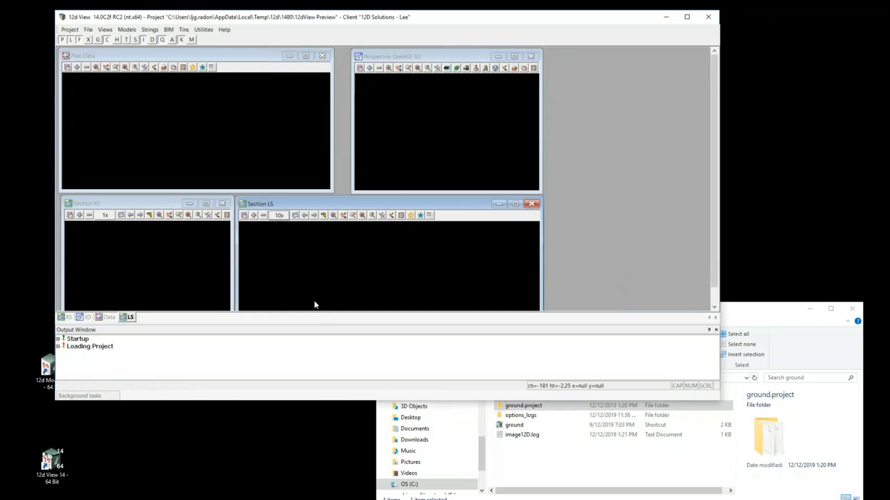
right_click(213, 357)
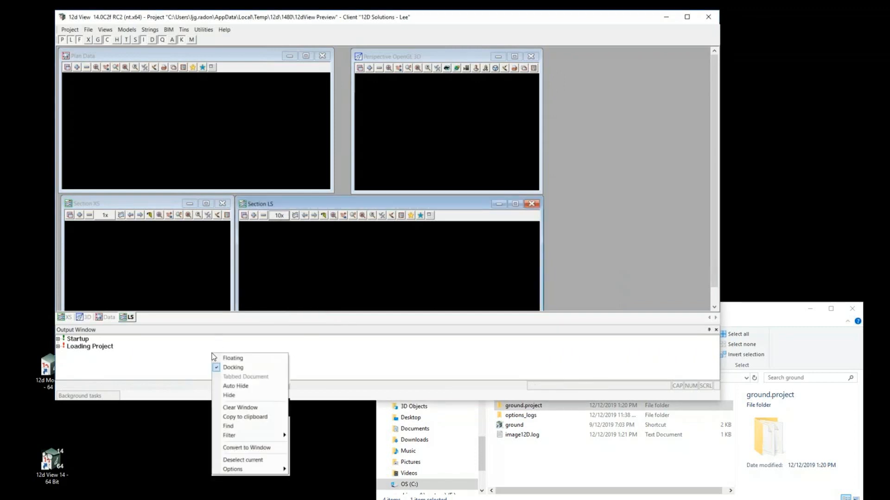
click(241, 387)
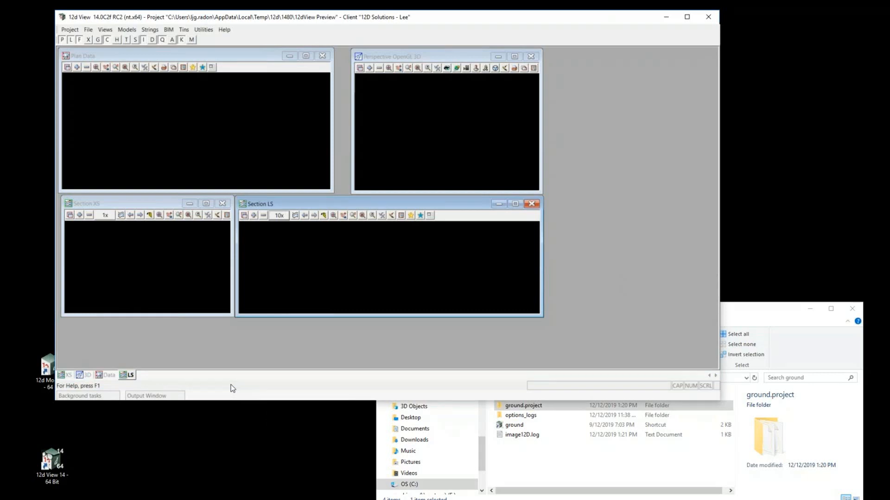
Step: Switch to File Explorer and open the Arboleda_Bldg-Arch - optimized folder inside 07_12d_View_12_Dec_19\ifc
click(738, 318)
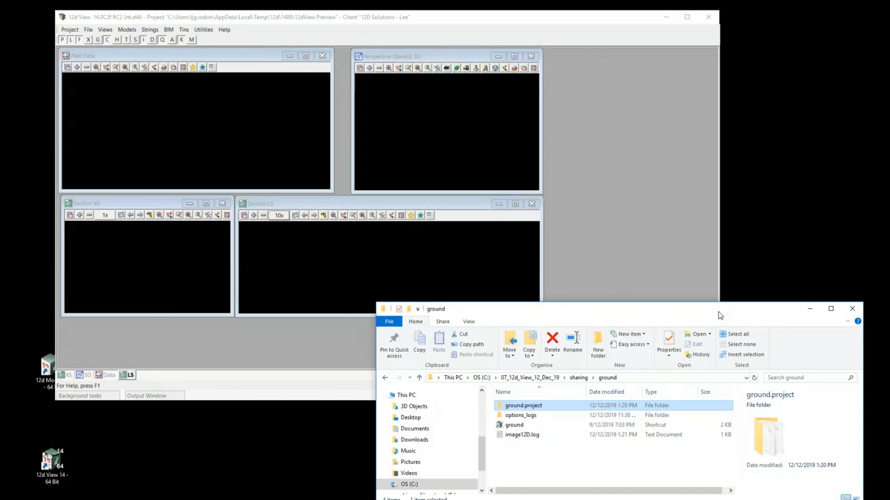
click(542, 381)
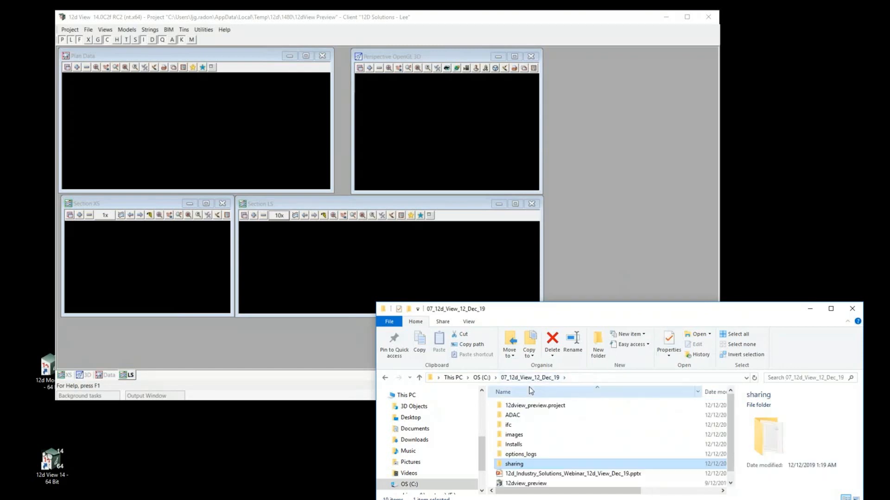
double_click(518, 427)
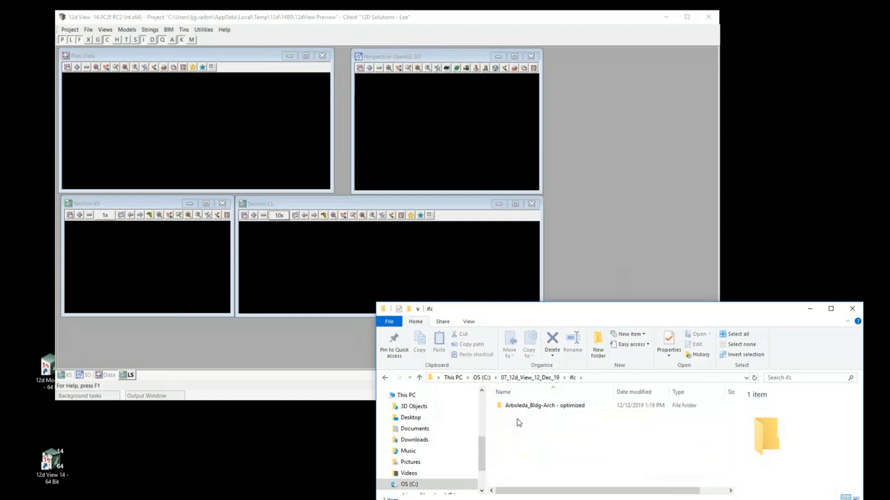
double_click(525, 406)
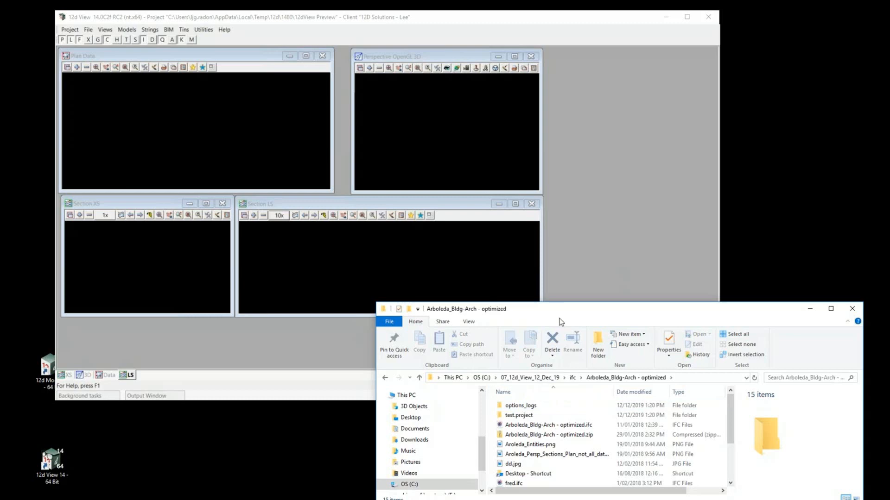
Step: Load Arboleda_Bldg-Arch - optimized.ifc from File Explorer into 12d View so the IFC Express Reader opens with that file
drag(572, 305, 588, 276)
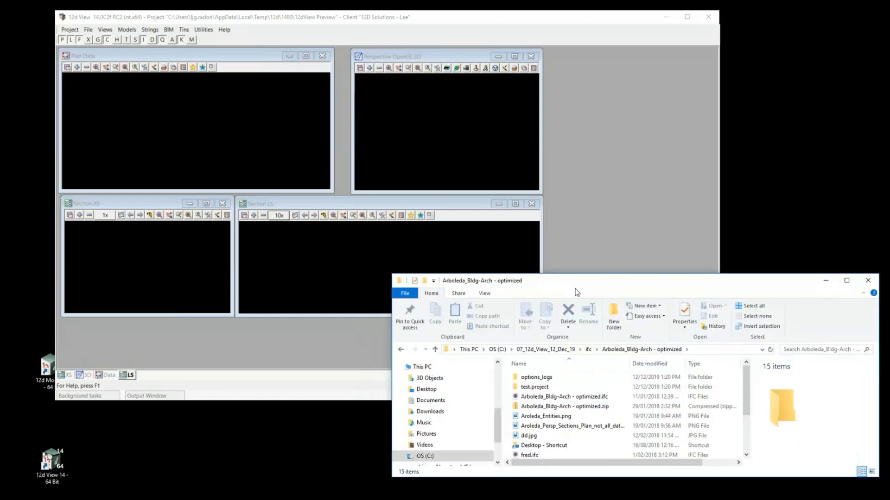
click(535, 399)
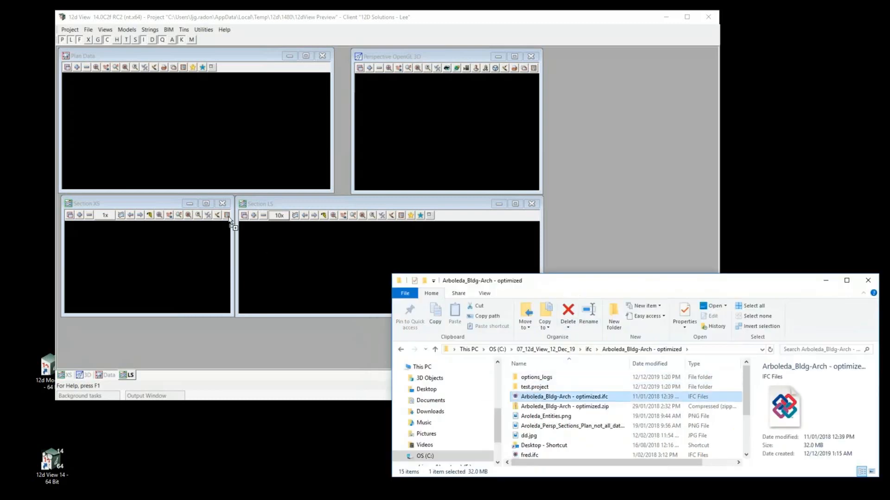
drag(535, 399, 263, 188)
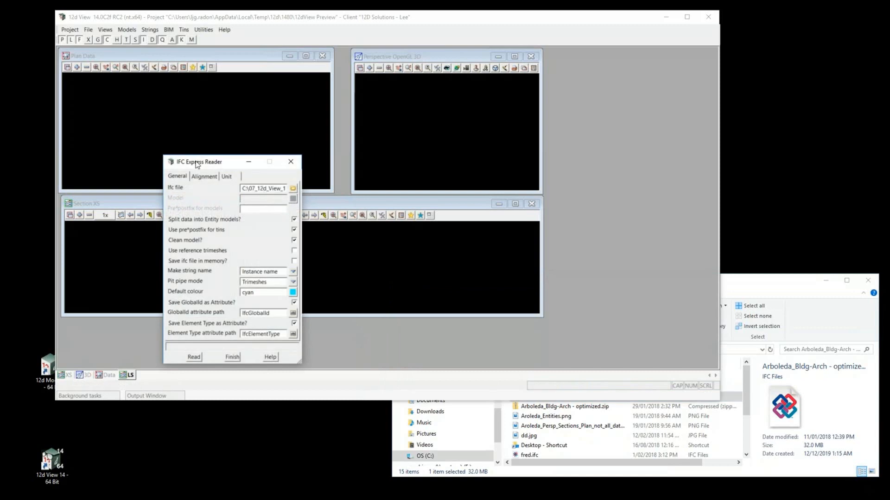
drag(197, 164, 212, 144)
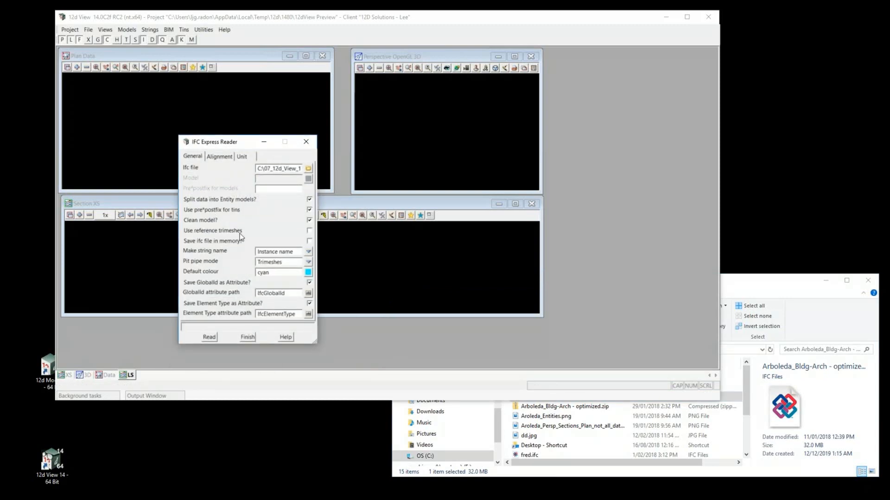
Step: Set the IFC reader's default colour to pen 025a, read the file and finish the import
click(308, 273)
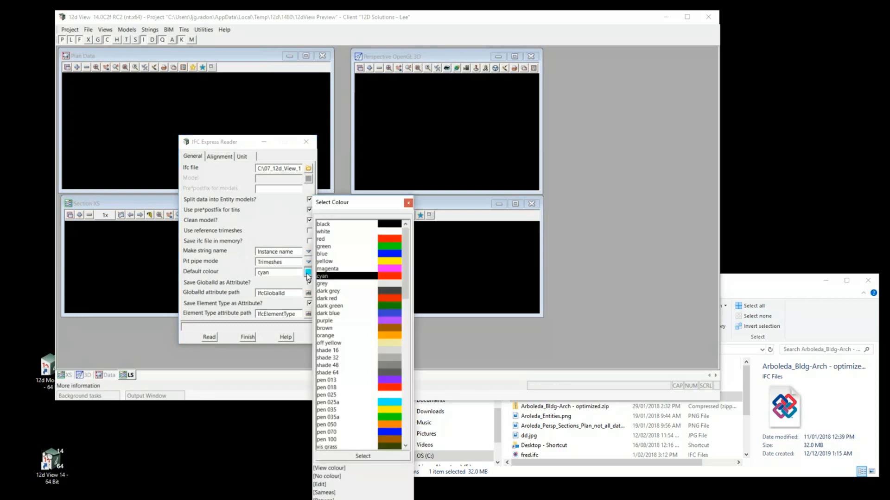
double_click(389, 403)
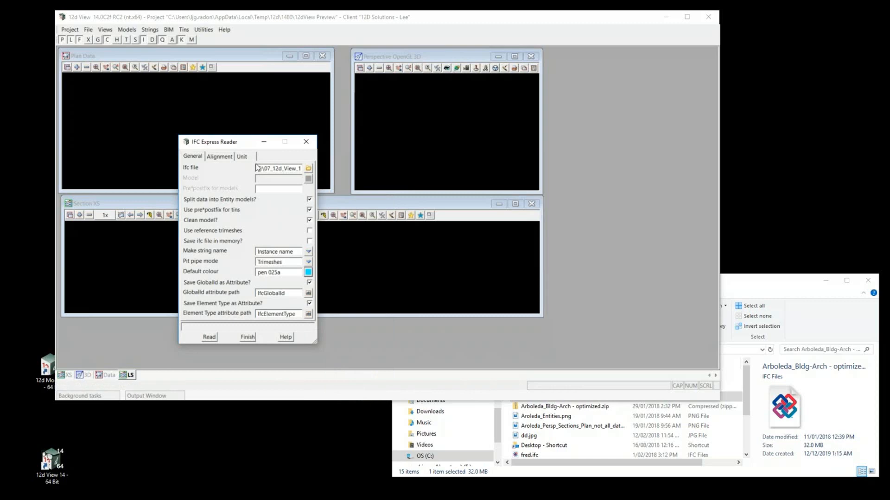
click(210, 338)
click(247, 337)
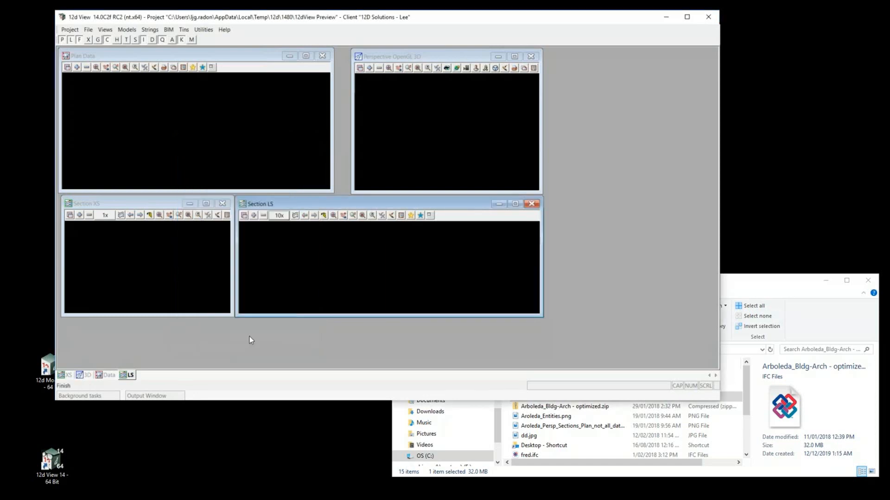
Step: Maximise the Perspective OpenGL 3D view and add all the imported IFC models to it
click(515, 57)
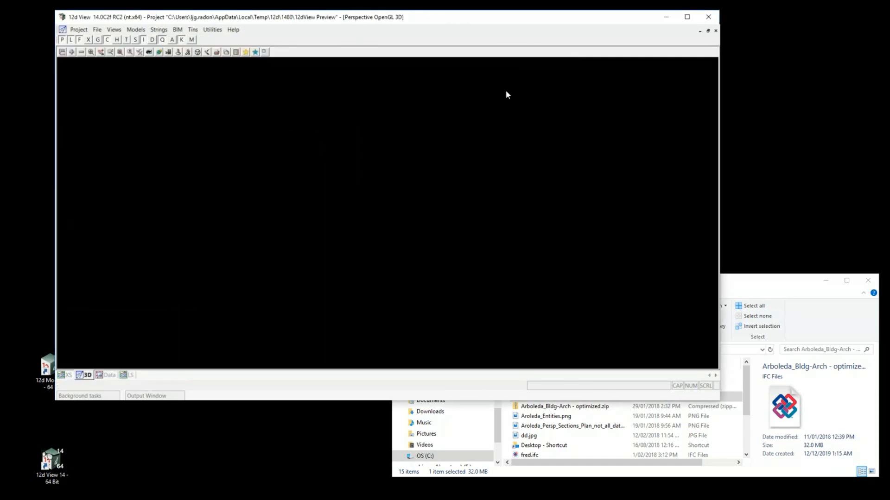
click(72, 52)
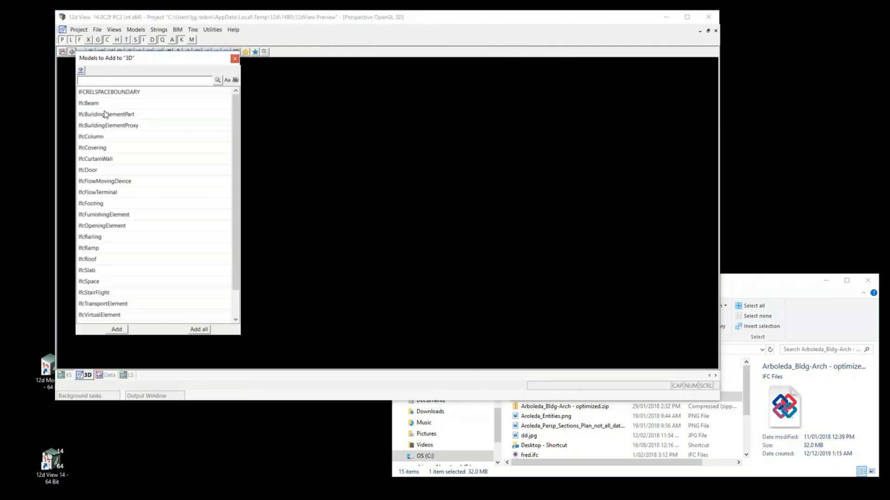
drag(237, 287, 233, 269)
click(202, 329)
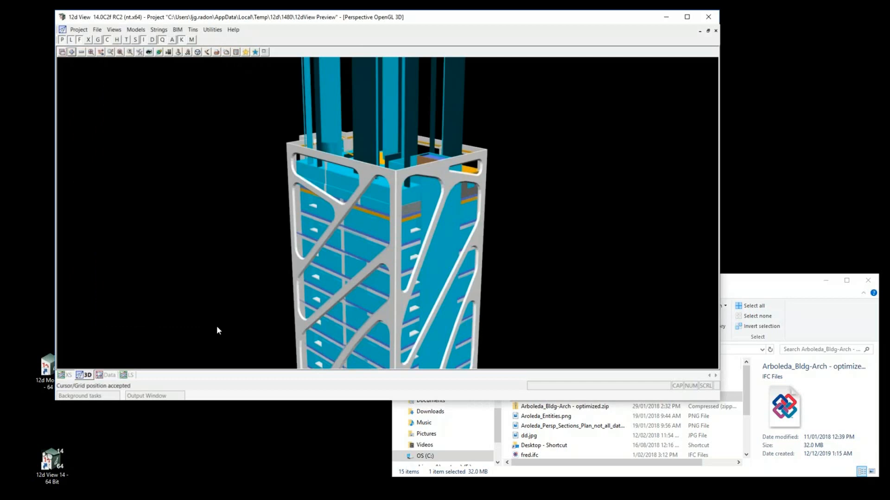
scroll(329, 253, down, 5)
scroll(329, 252, down, 4)
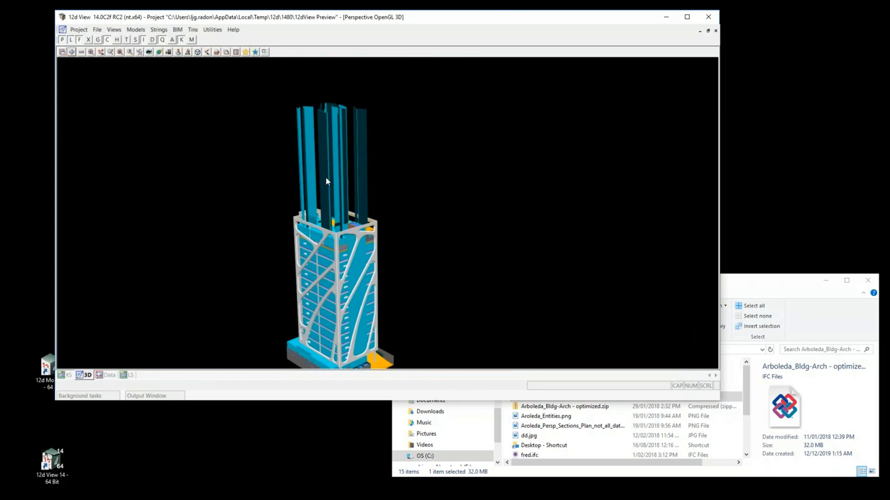
Step: Remove the IFCRELSPACEBOUNDARY and IfcSpace models from the 3D view by picking their elements on the building
click(82, 52)
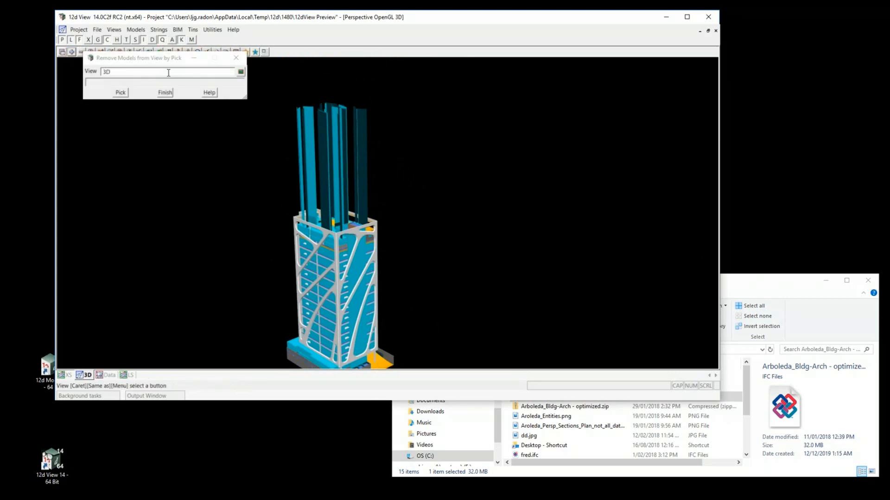
click(324, 167)
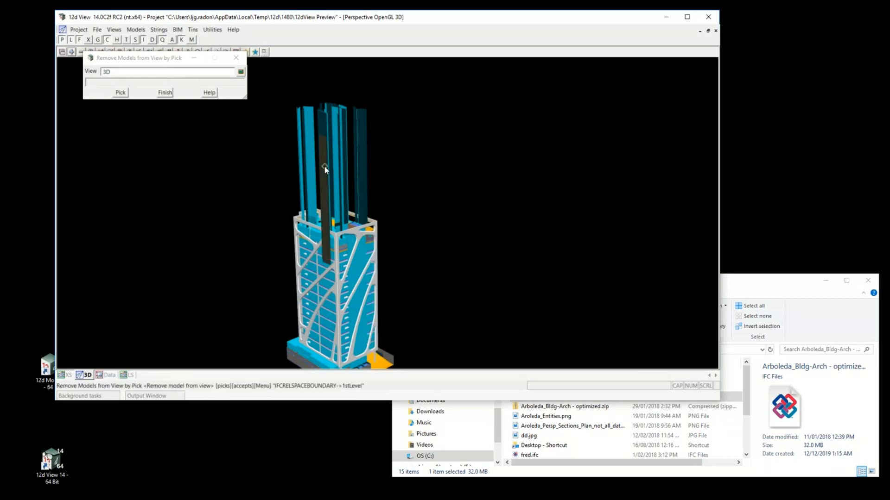
middle_click(325, 167)
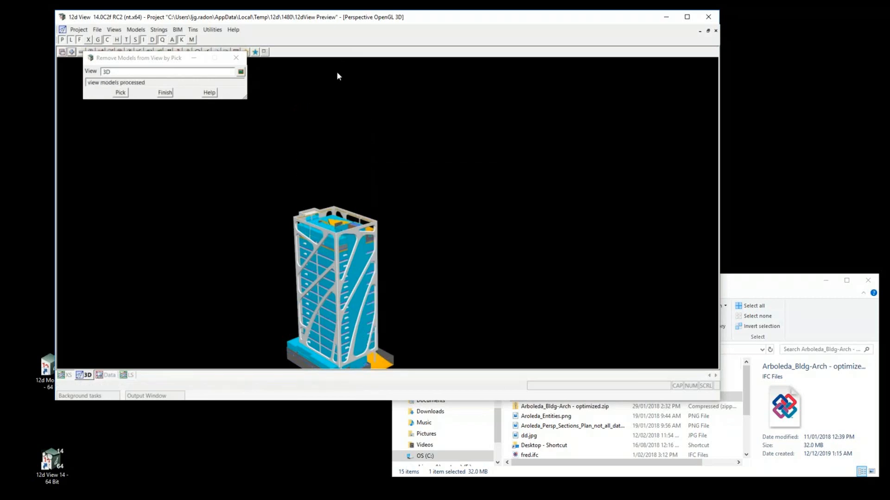
scroll(320, 358, up, 5)
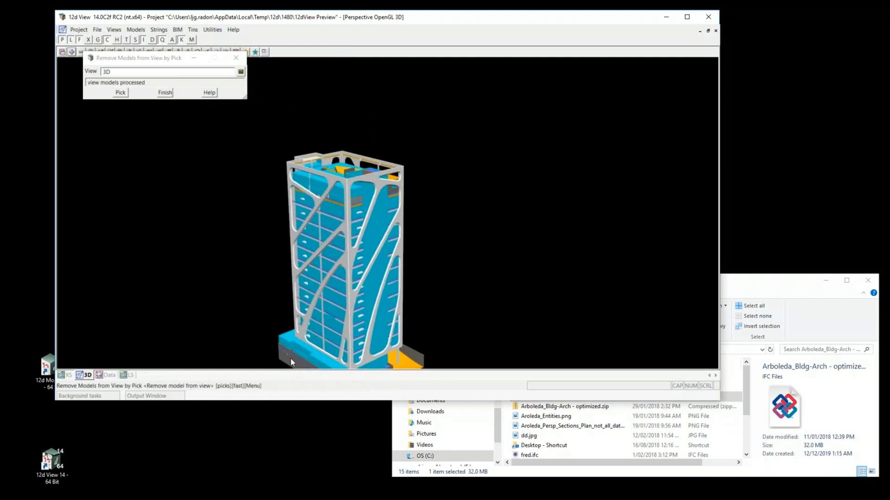
scroll(288, 348, up, 2)
click(292, 333)
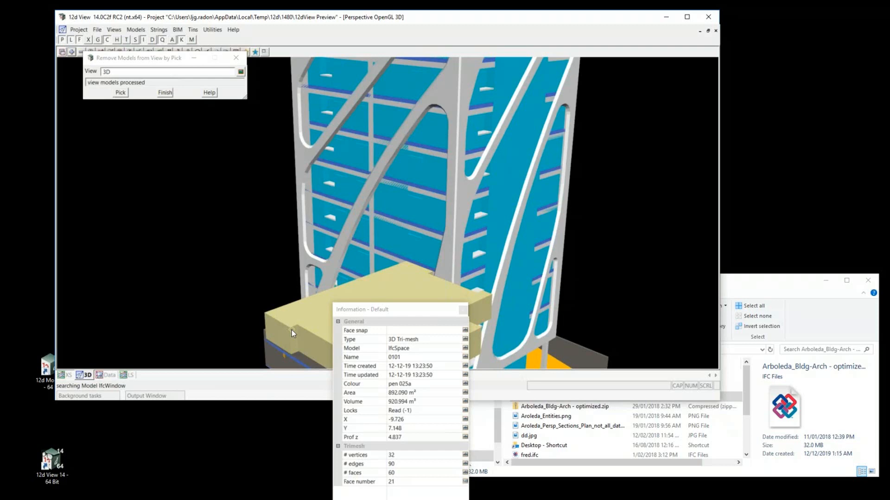
click(290, 329)
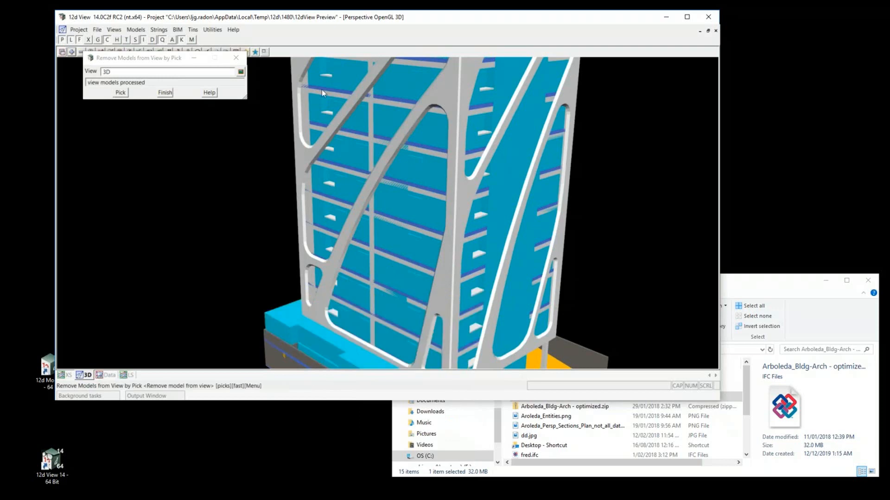
click(237, 59)
Step: Examine the whole building by orbiting around it, and restore the perspective view to its smaller window
scroll(273, 245, down, 5)
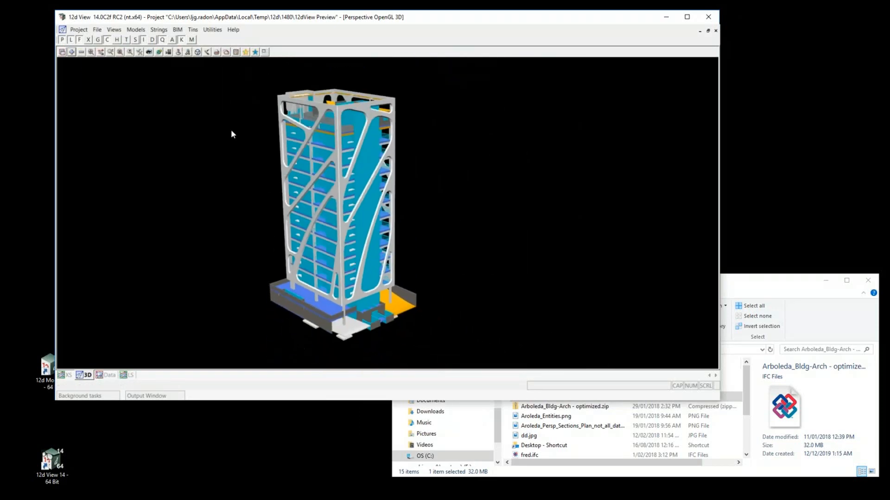
click(158, 52)
click(252, 213)
mouse_move(253, 215)
mouse_down()
mouse_move(331, 242)
mouse_move(253, 227)
mouse_move(247, 212)
mouse_up()
drag(230, 200, 233, 210)
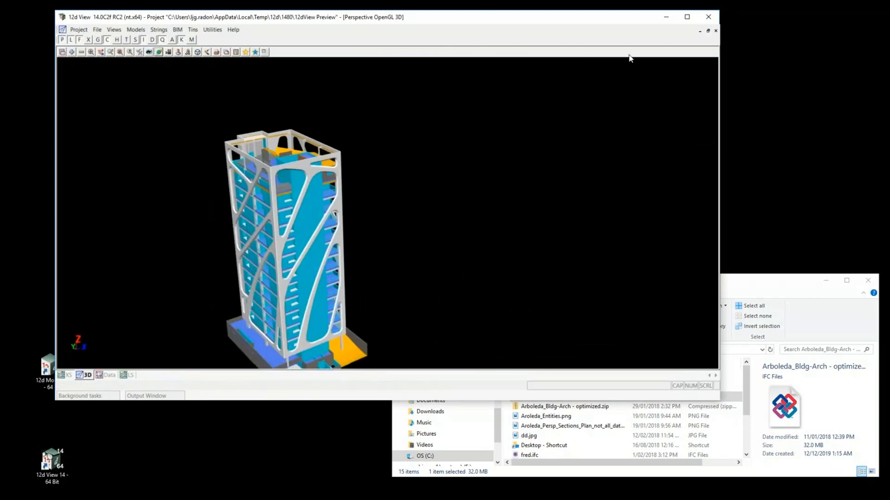
click(708, 31)
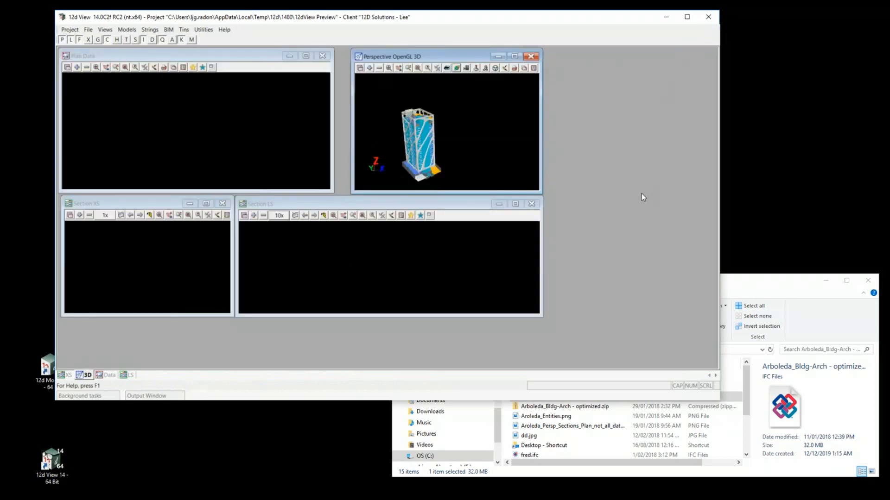
Step: Switch to File Explorer and open the ADAC folder inside 07_12d_View_12_Dec_19
click(748, 284)
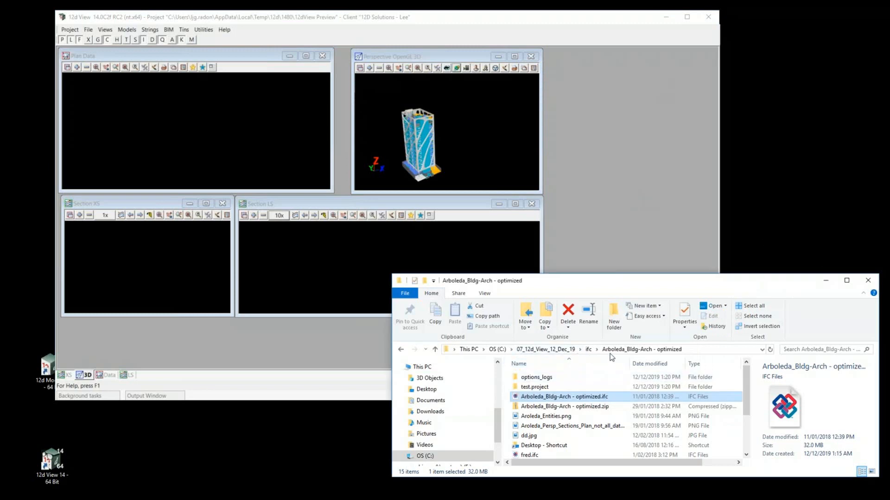
click(564, 351)
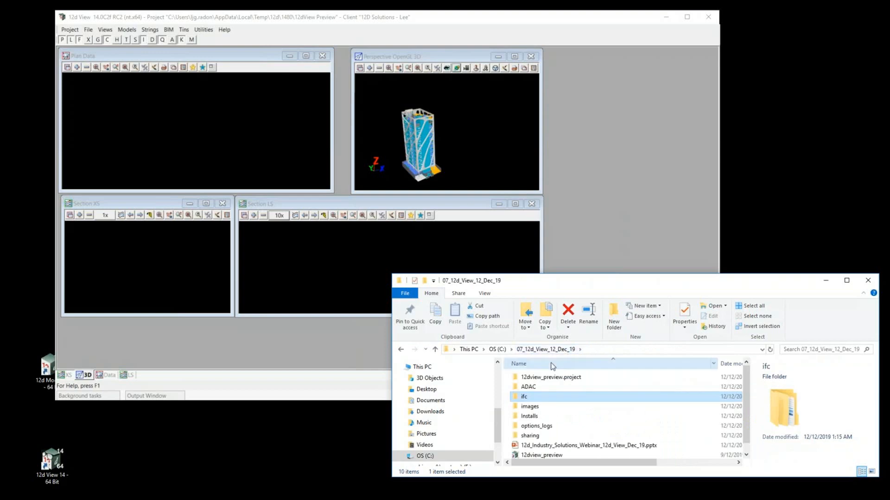
double_click(530, 387)
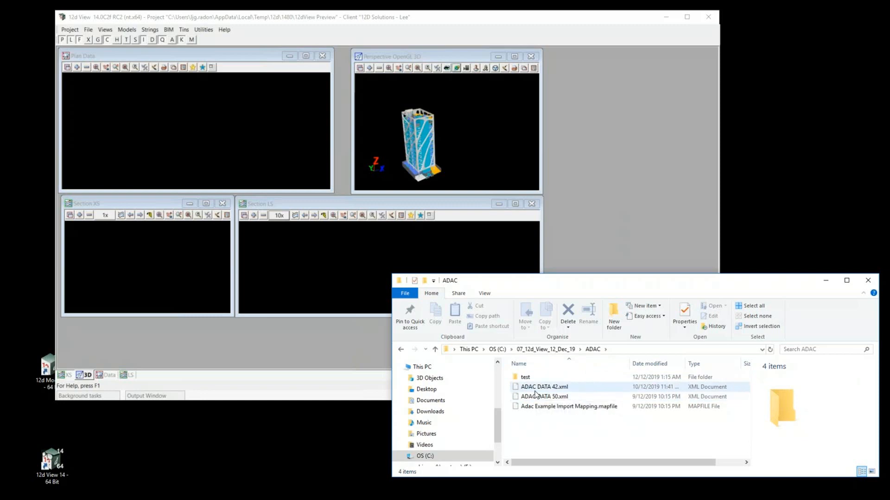
Step: Start a BIM ADAC file import in 12d View and set ADAC DATA 42.xml as its ADAC XML file
click(167, 30)
mouse_move(180, 60)
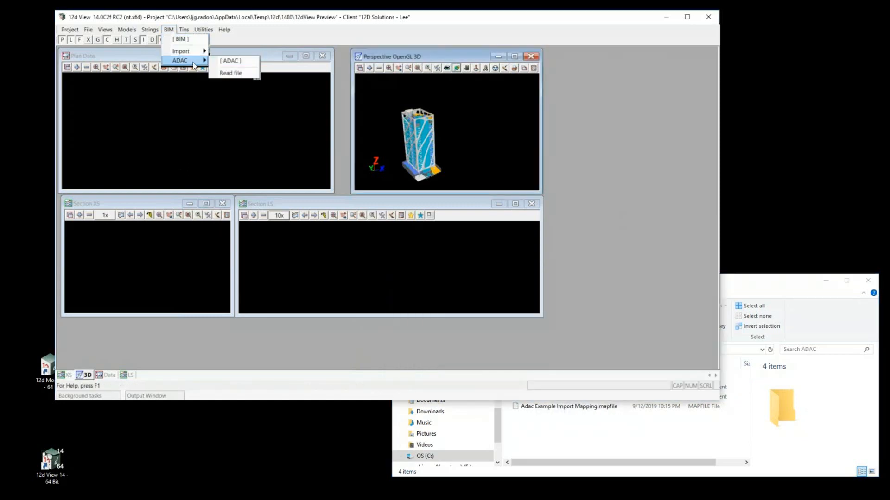
click(223, 74)
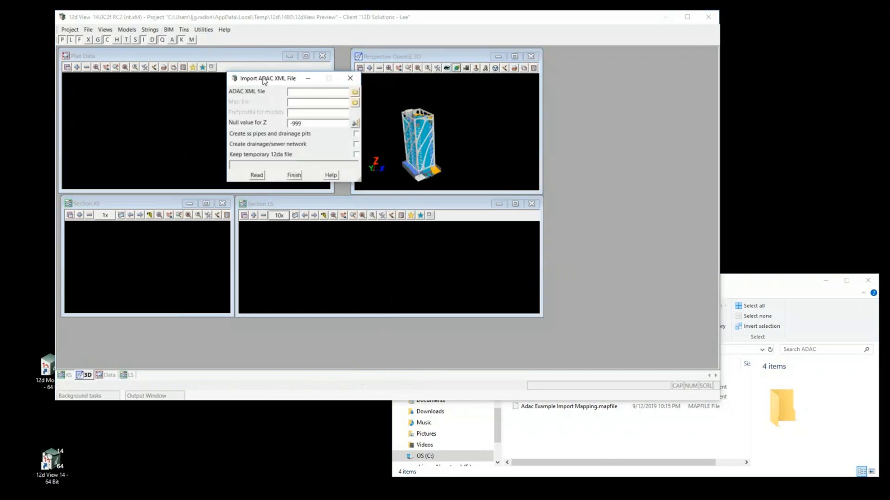
click(765, 283)
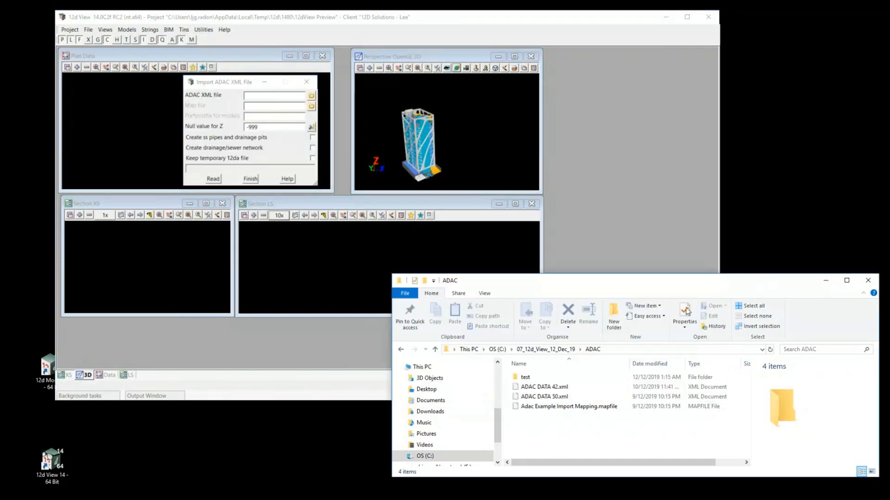
drag(537, 388, 257, 101)
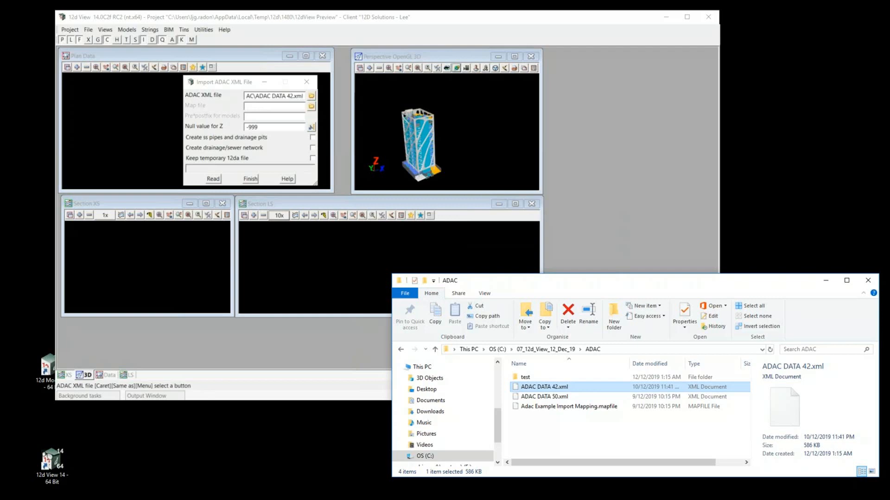
Step: Set Adac Example Import Mapping.mapfile from the ADAC folder as the import's map file
click(311, 97)
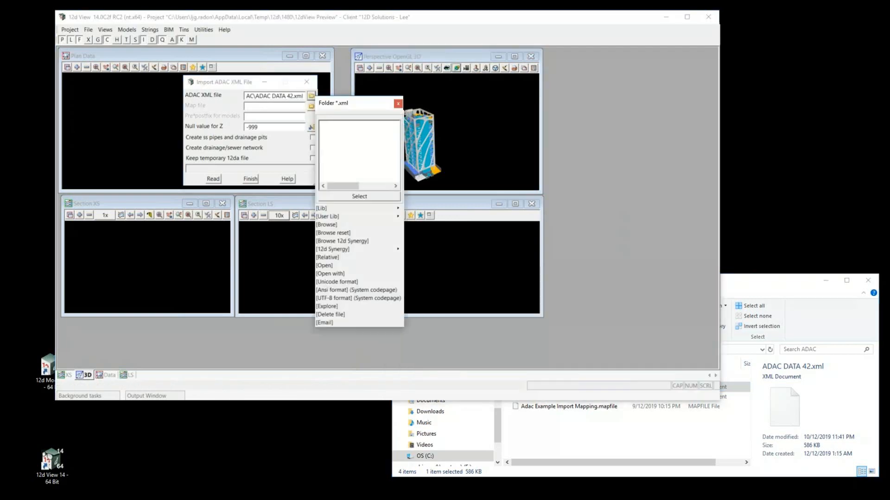
click(398, 103)
click(754, 289)
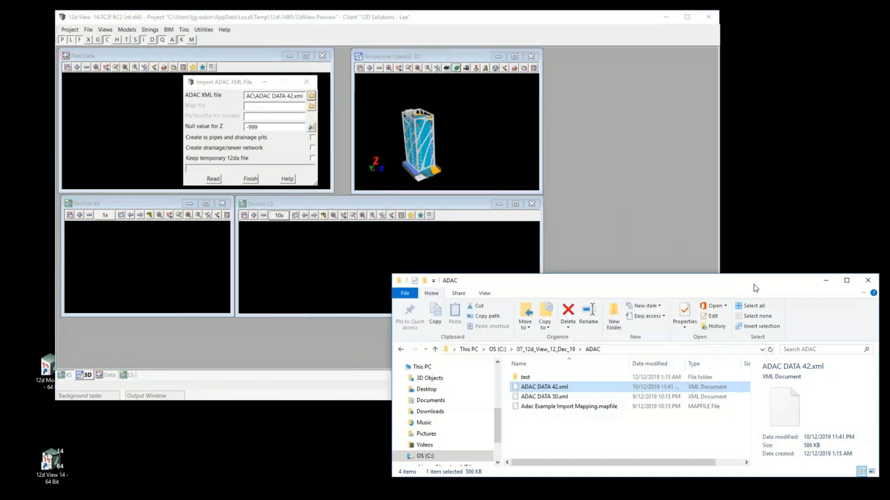
drag(558, 407, 265, 108)
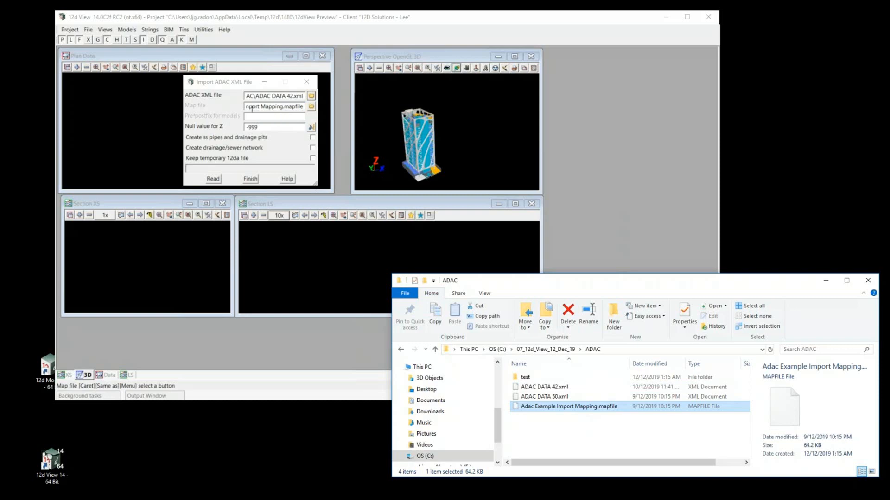
Step: Enter a first name as the pre*postfix for models, read the ADAC file and finish the import
click(258, 117)
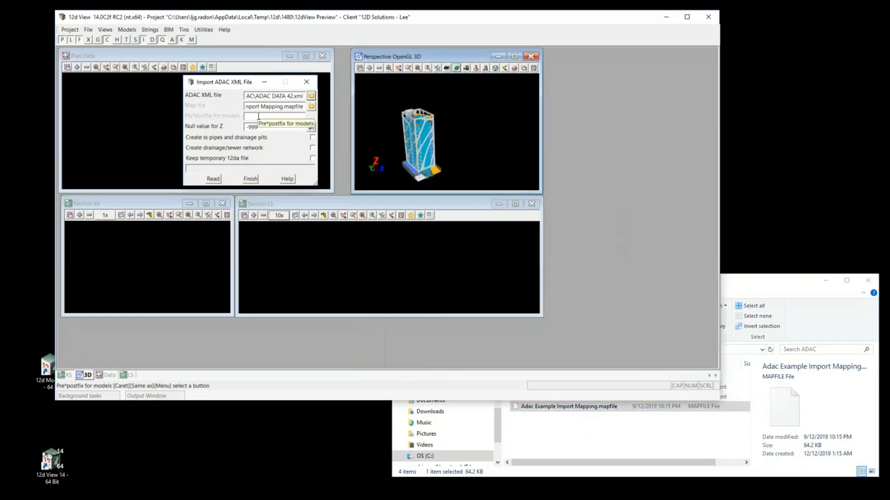
click(256, 117)
text(Lee)
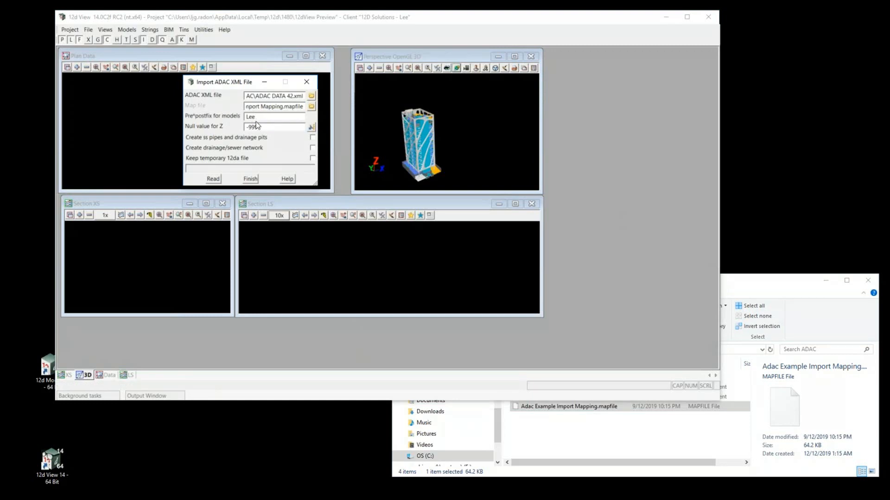
click(214, 179)
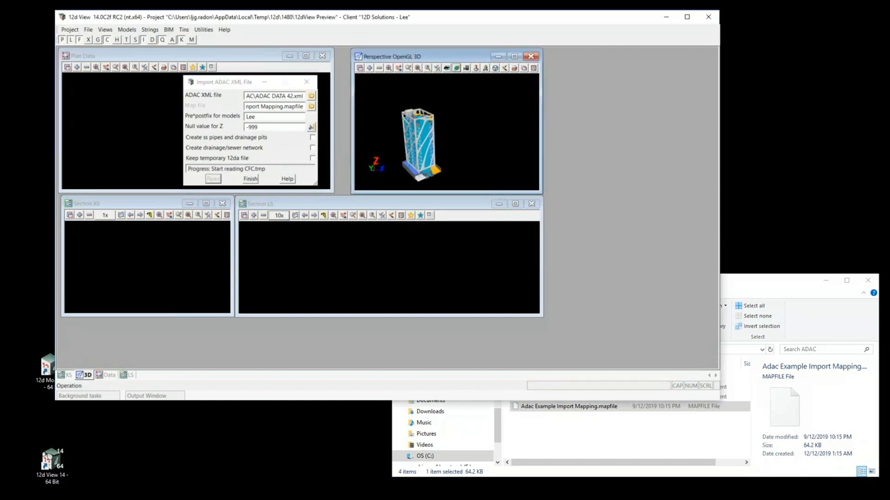
click(249, 179)
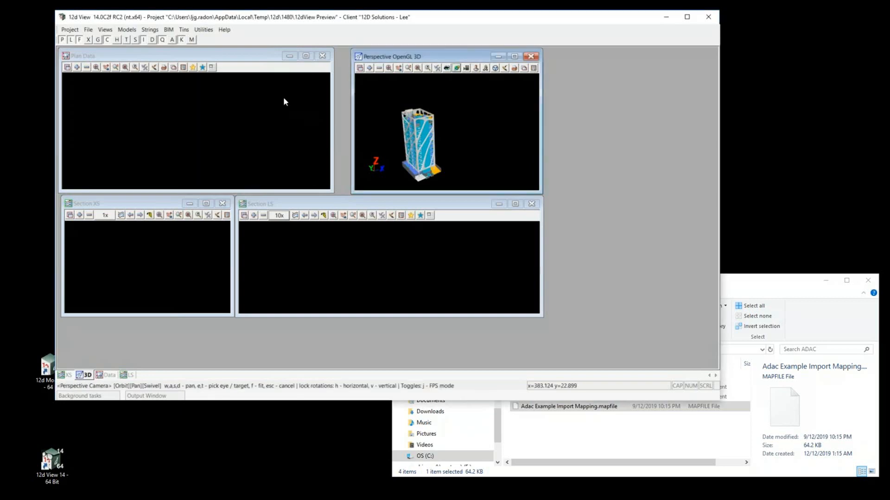
Step: Maximize the plan view and add all of the imported ADAC models to it
click(306, 55)
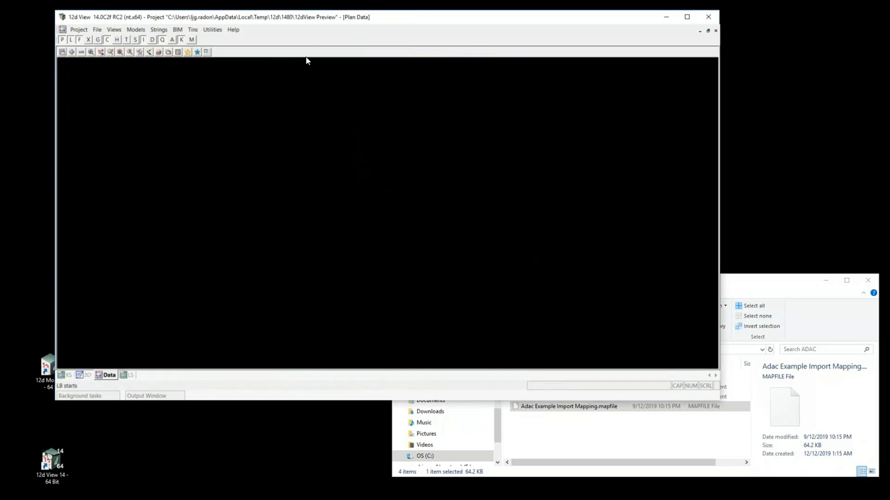
click(72, 52)
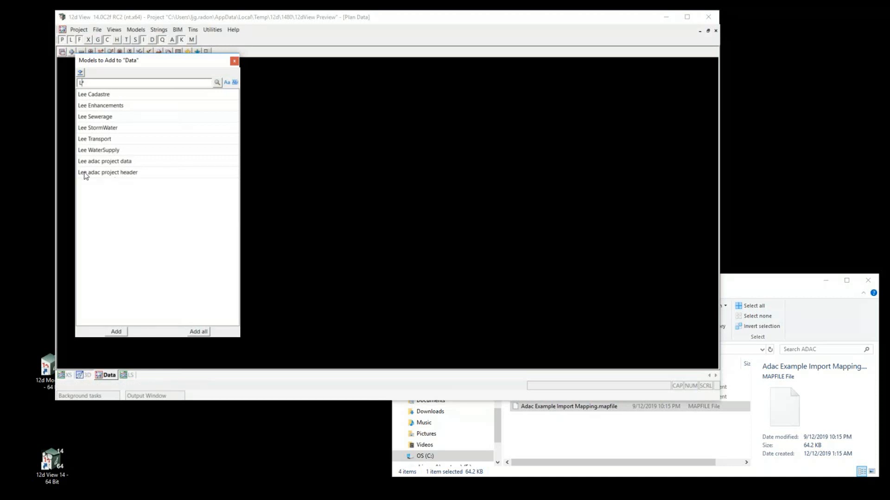
click(92, 162)
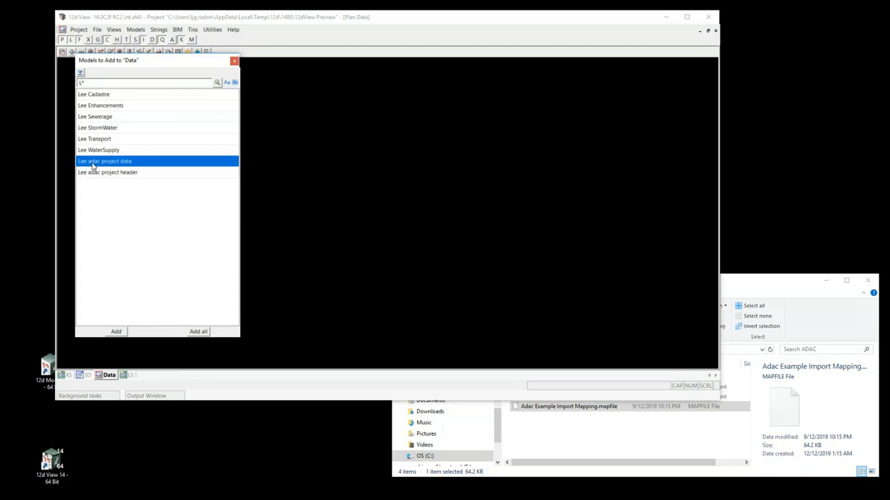
shift+click(92, 94)
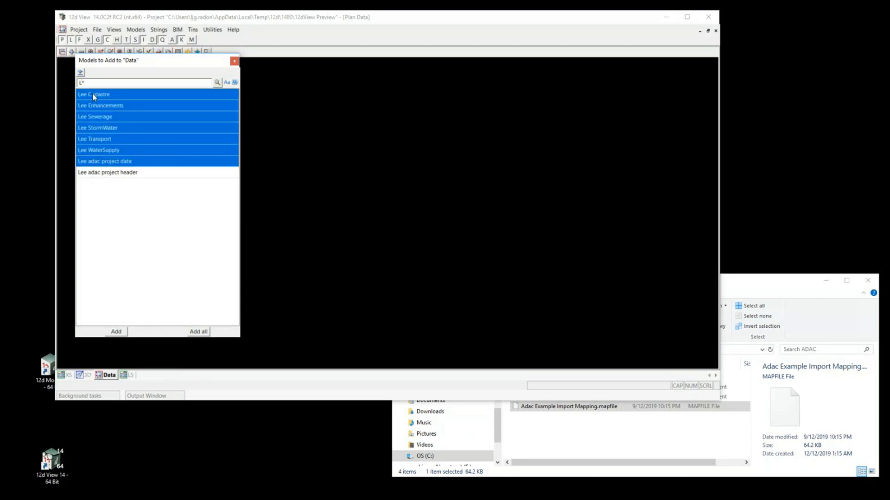
click(197, 332)
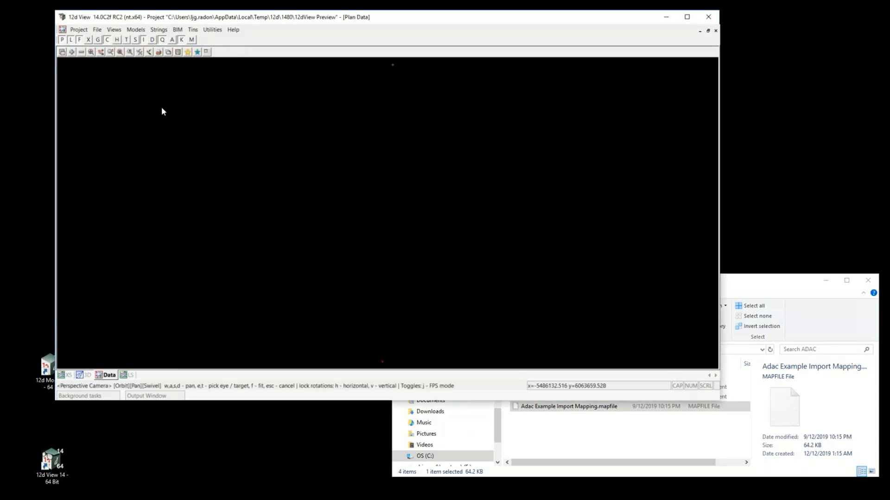
Step: Remove the adac project header model from the plan view and fit the view to the remaining data
click(81, 51)
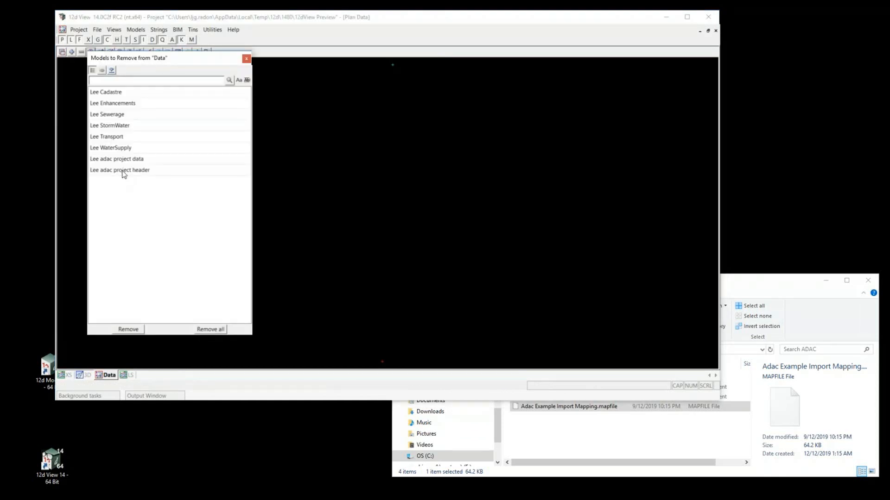
click(123, 171)
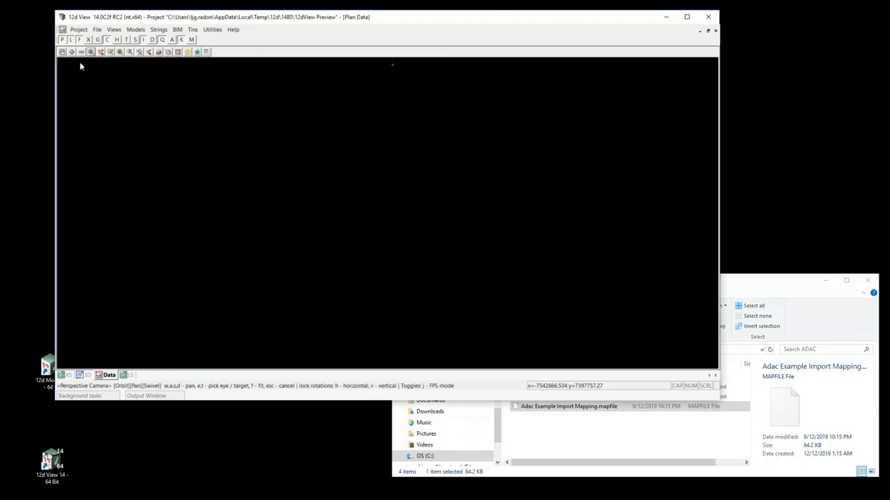
click(90, 53)
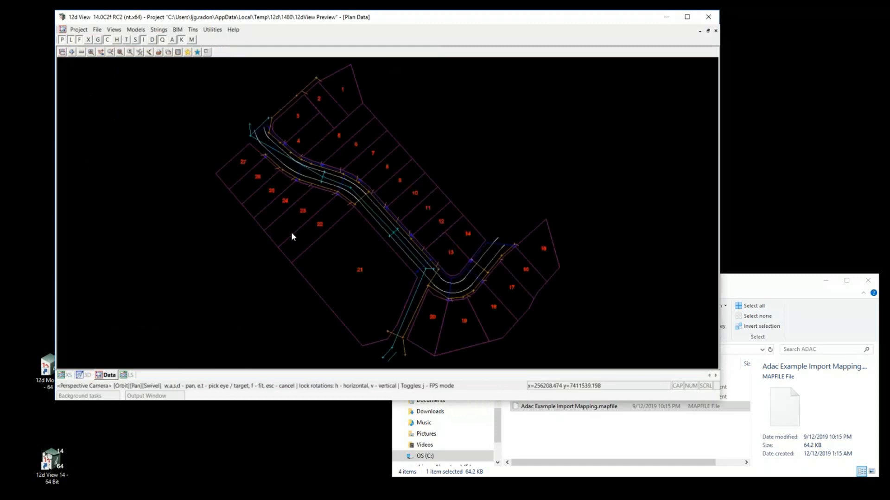
Step: Start a String Inquire with the ADAC DATA inquire style and inspect the attributes of a stormwater pipe in the road
scroll(292, 236, up, 2)
scroll(291, 231, down, 2)
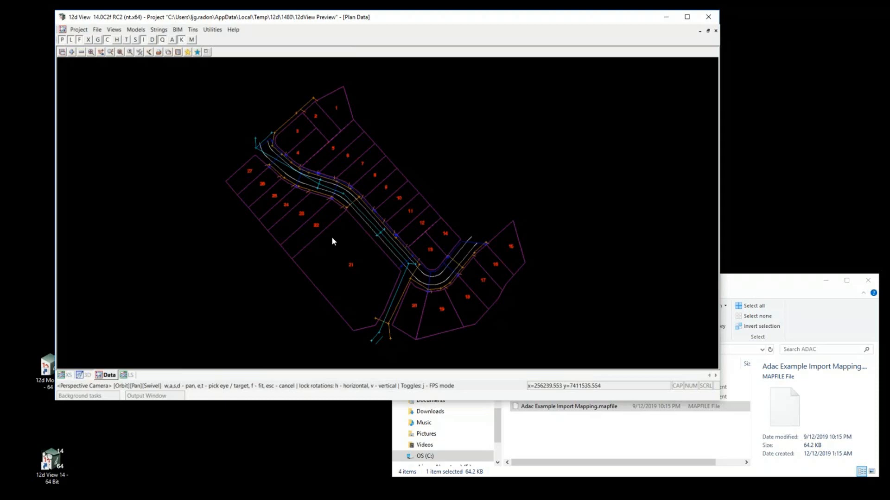
scroll(331, 240, up, 3)
scroll(343, 163, up, 6)
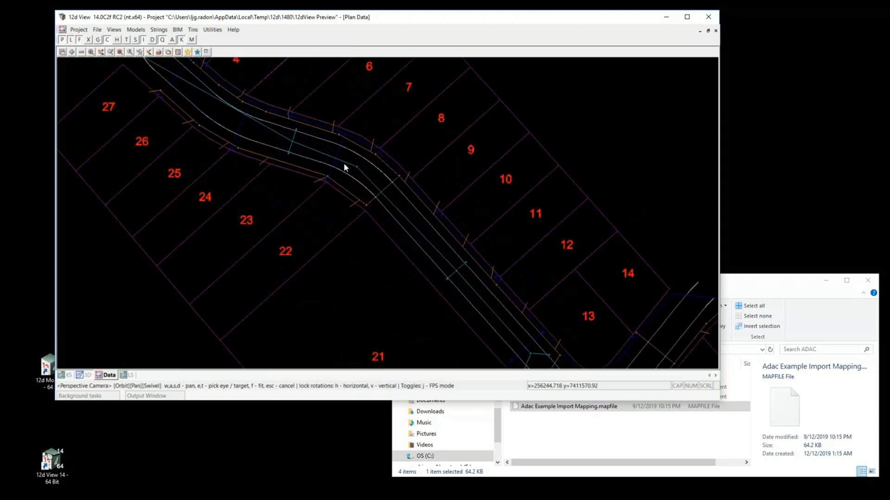
scroll(341, 164, down, 2)
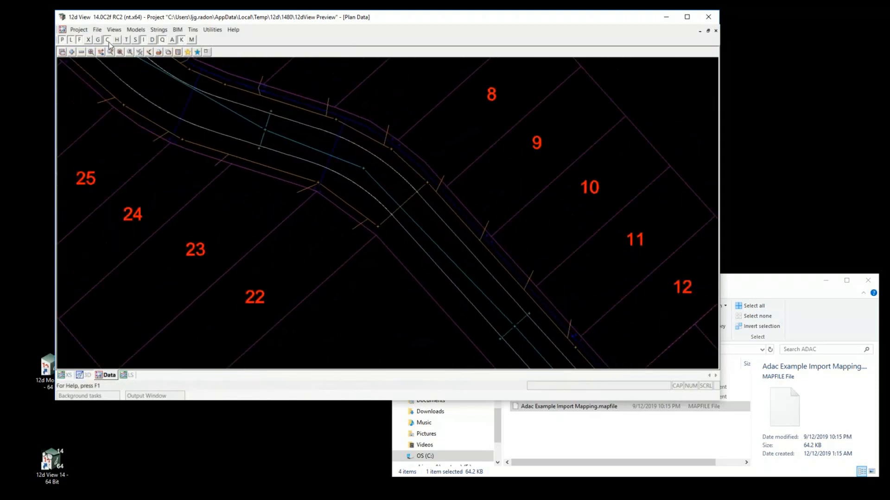
click(158, 29)
click(166, 51)
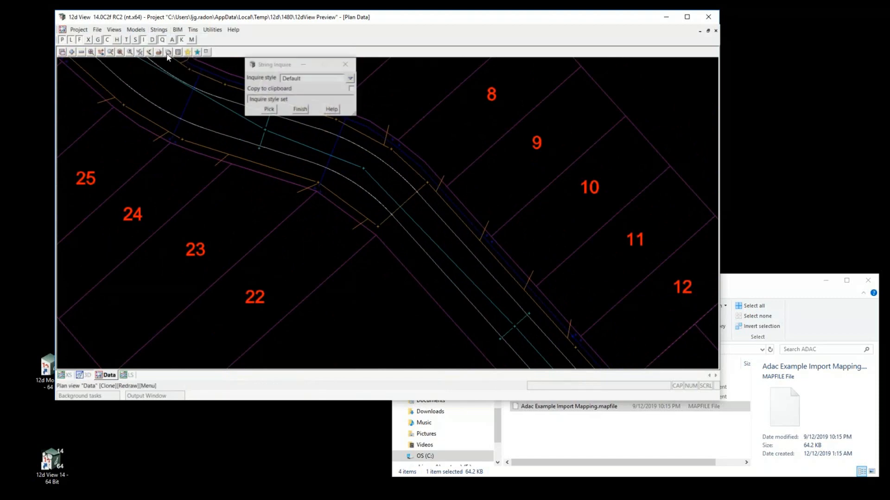
drag(138, 109, 130, 113)
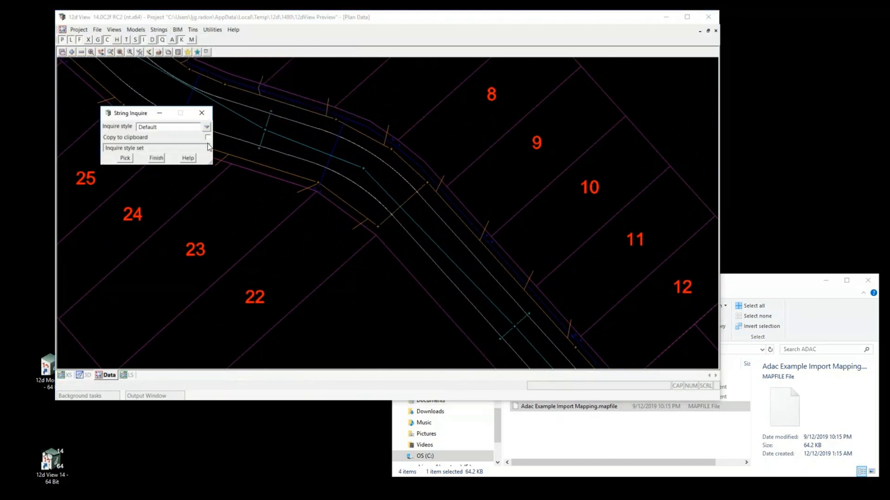
click(206, 127)
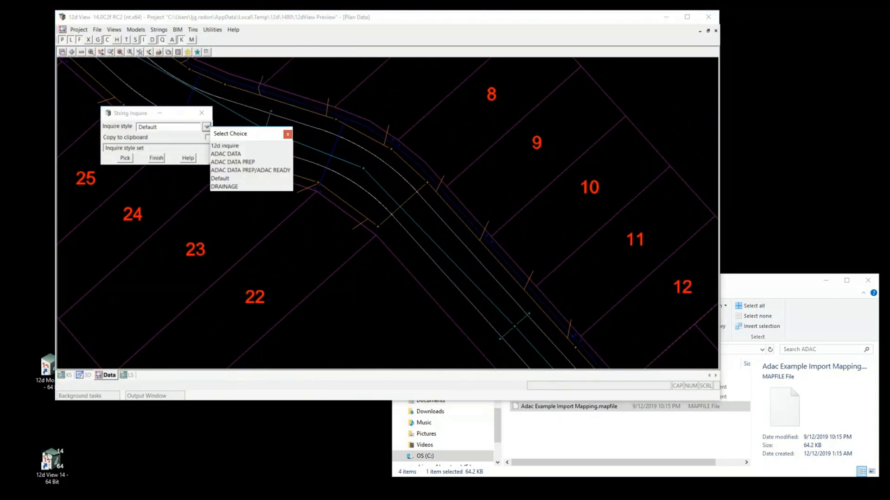
click(221, 154)
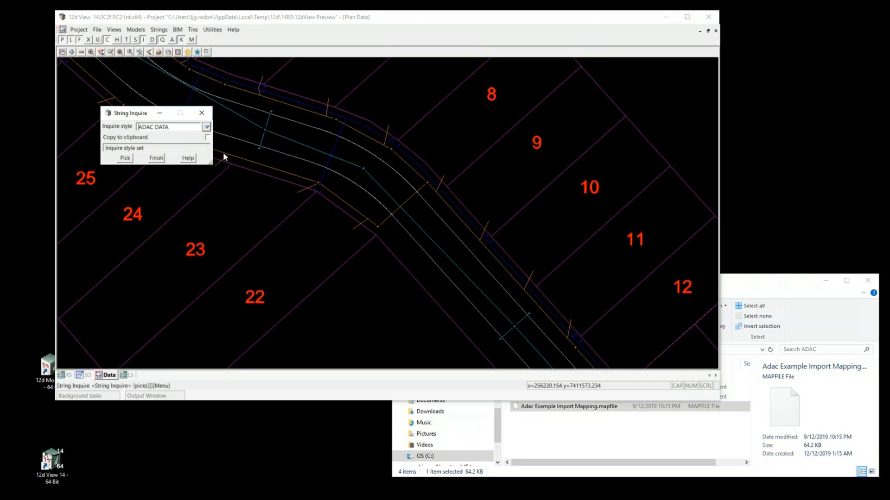
click(285, 137)
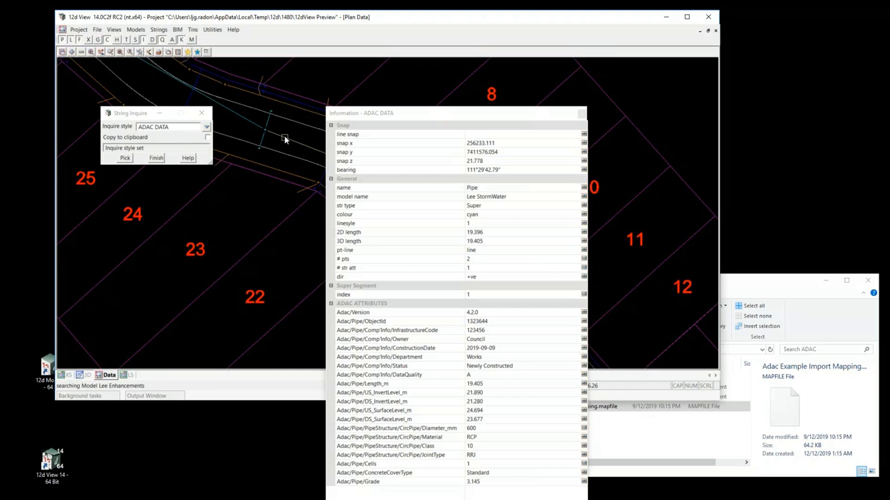
Step: Switch the inquire style to DRAINAGE and inquire on the same stormwater pipe and the boundary beside lot 8
click(207, 126)
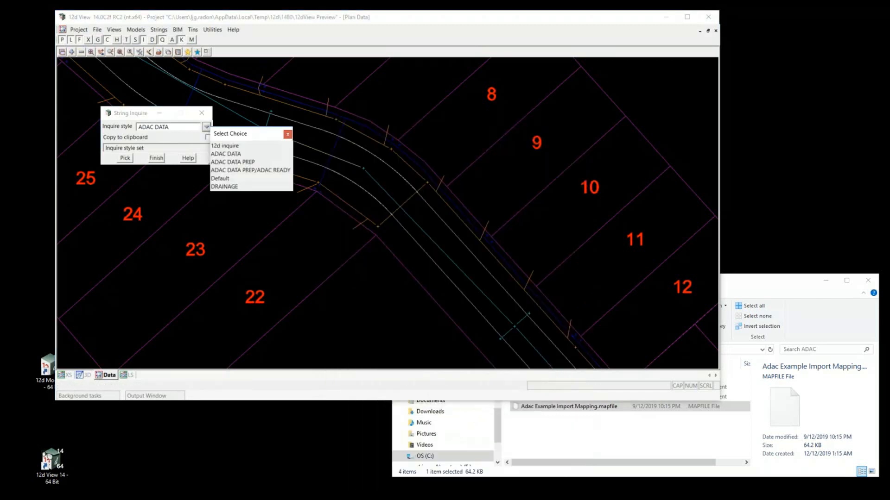
click(224, 186)
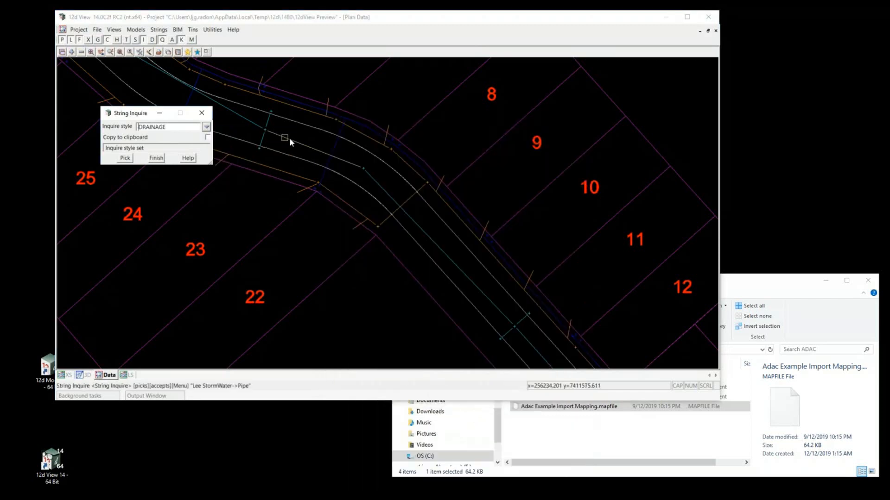
click(289, 137)
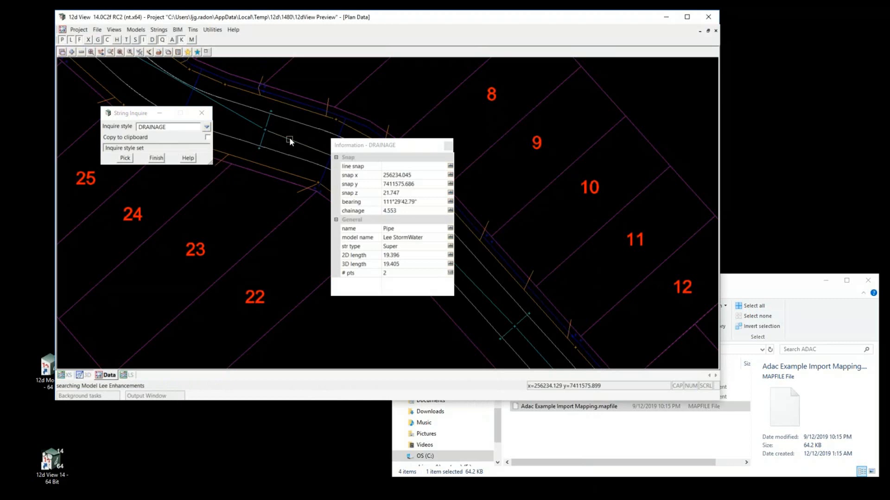
click(423, 115)
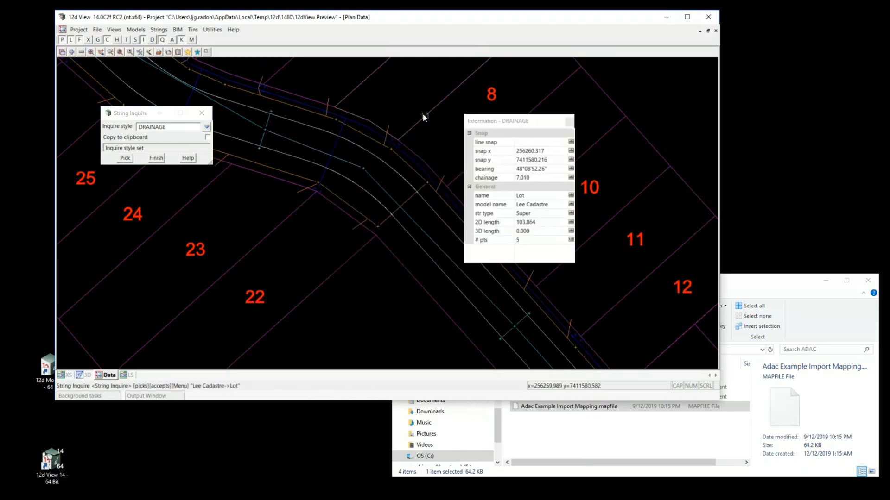
middle_click(423, 114)
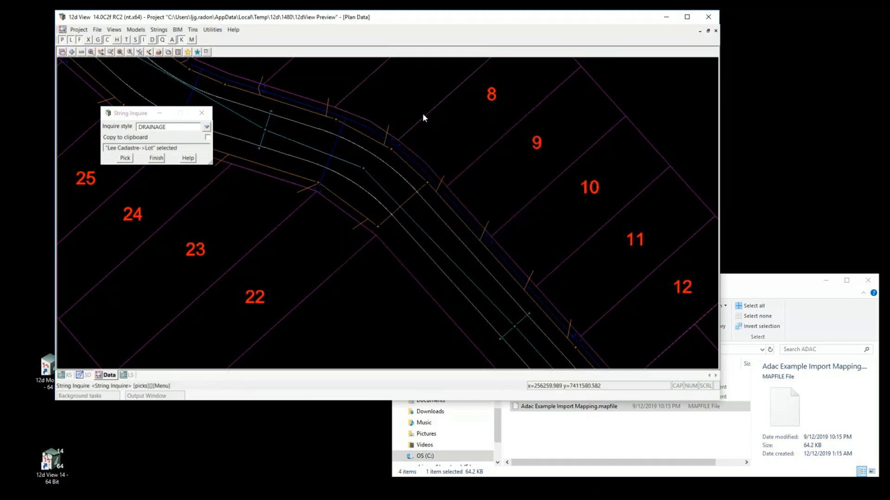
Step: Inquire on the road edge and the lot 8 number using the 12d inquire style, closing String Inquire when finished
click(257, 130)
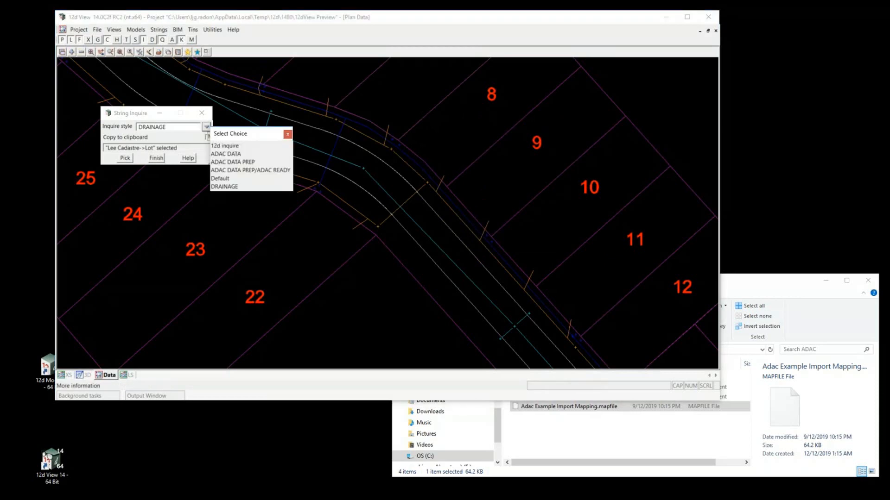
click(225, 146)
click(280, 116)
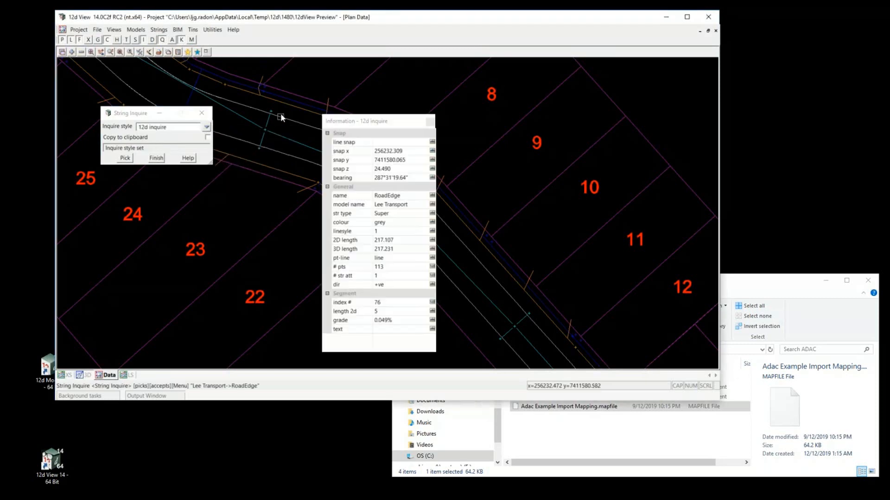
middle_click(281, 115)
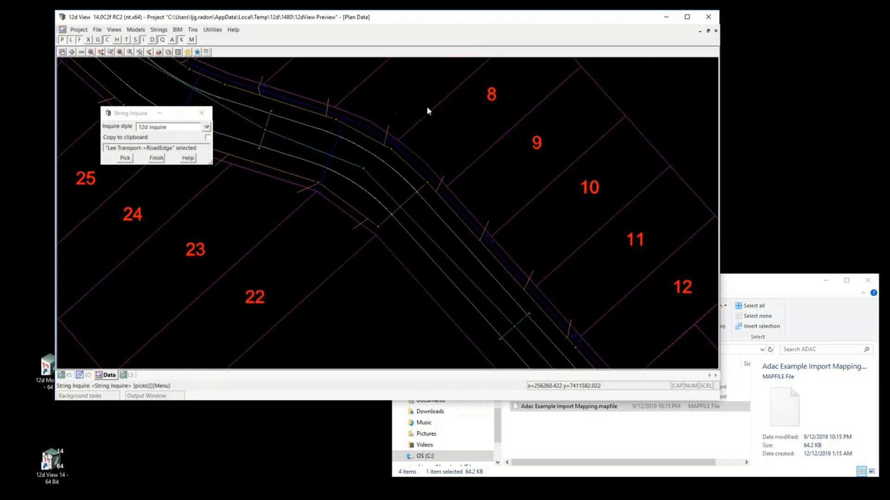
click(491, 95)
middle_click(490, 95)
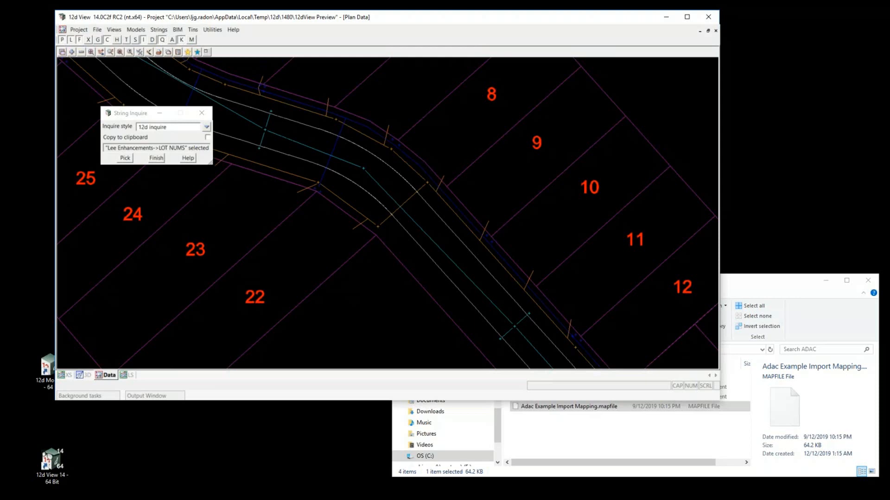
click(201, 113)
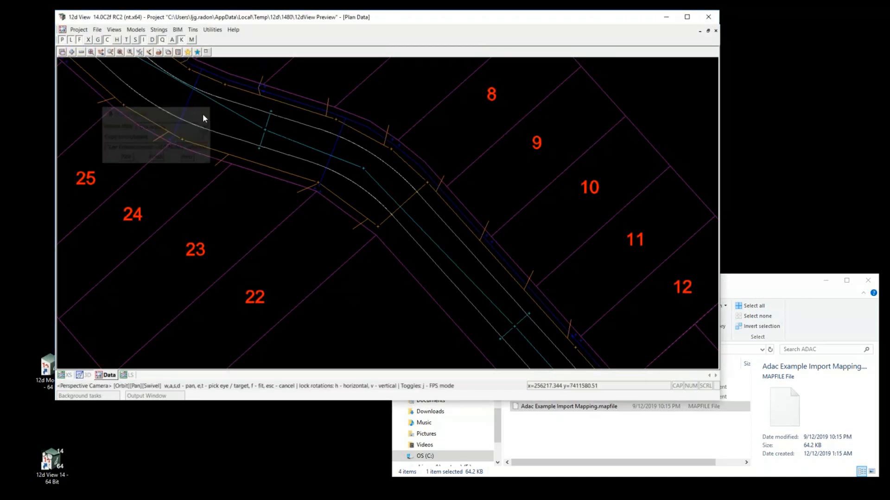
Step: Restore the plan view to its smaller window and profile a stormwater pipe from it in the LS section view
click(708, 30)
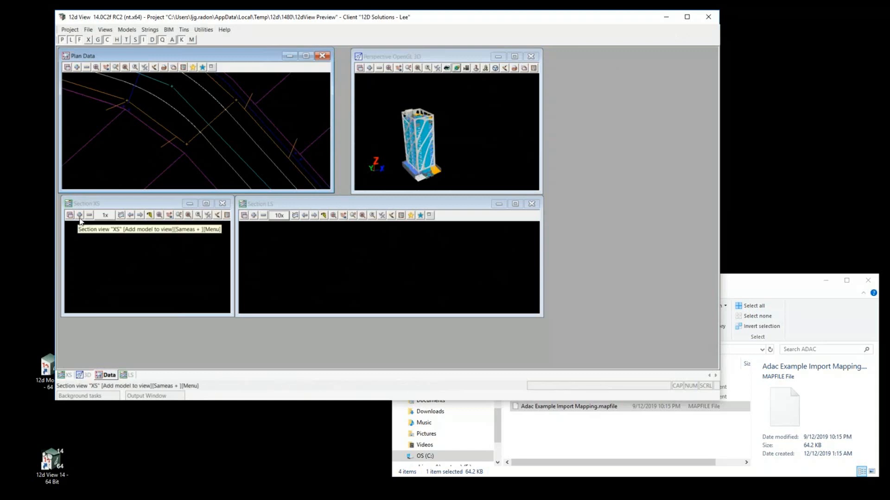
click(295, 216)
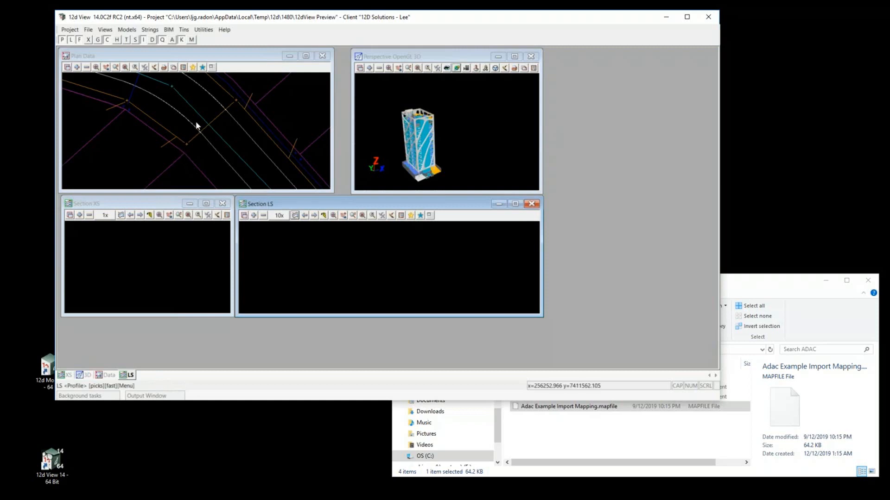
click(183, 100)
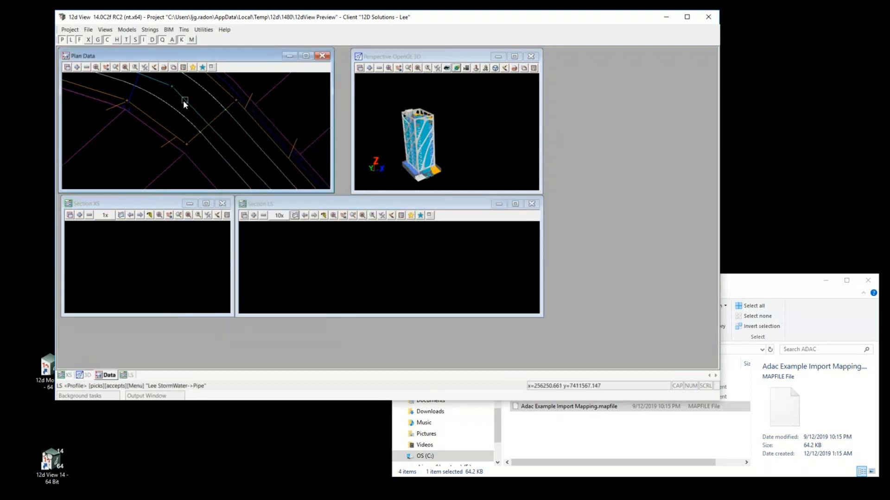
scroll(300, 236, down, 7)
scroll(304, 245, up, 5)
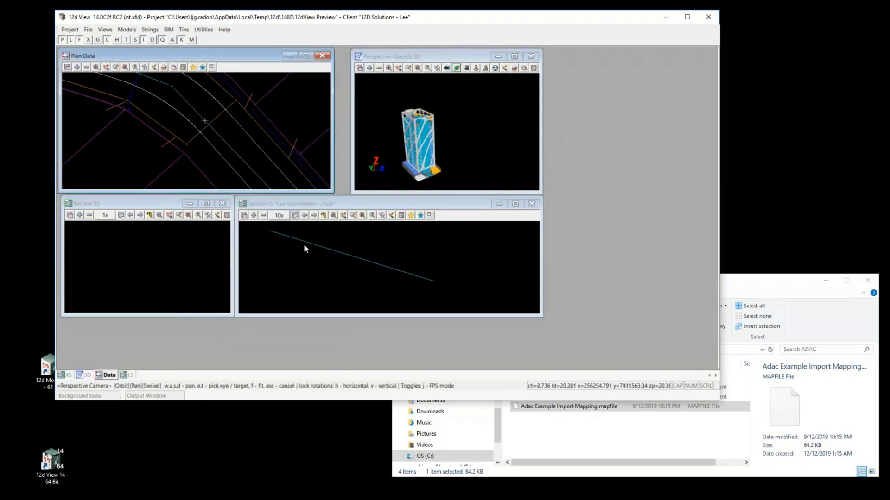